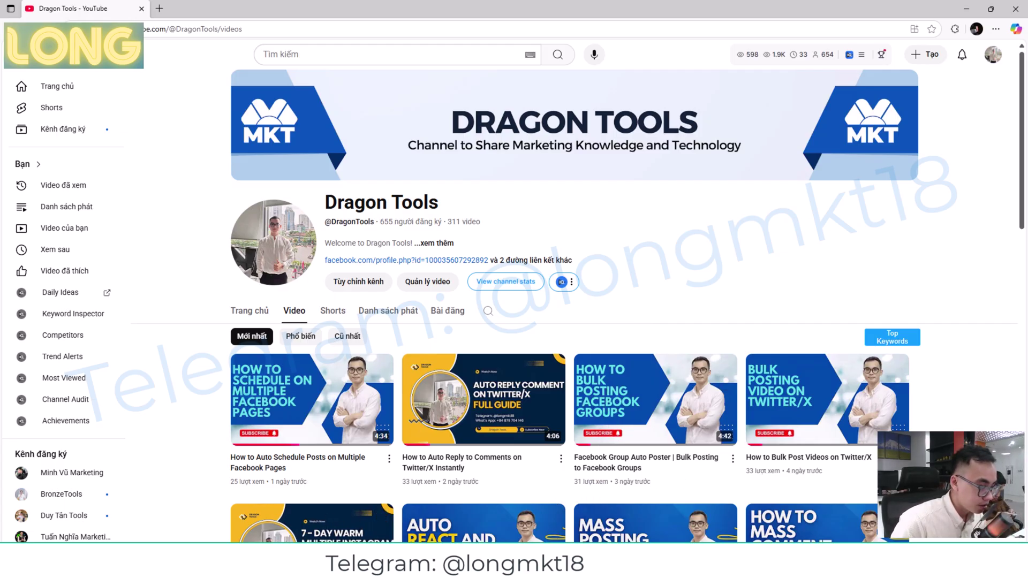
Step: Switch to the Coc Coc browser showing the 'Warm up Twitter Accounts' Google Doc
{"action": "key", "text": "alt+Tab"}
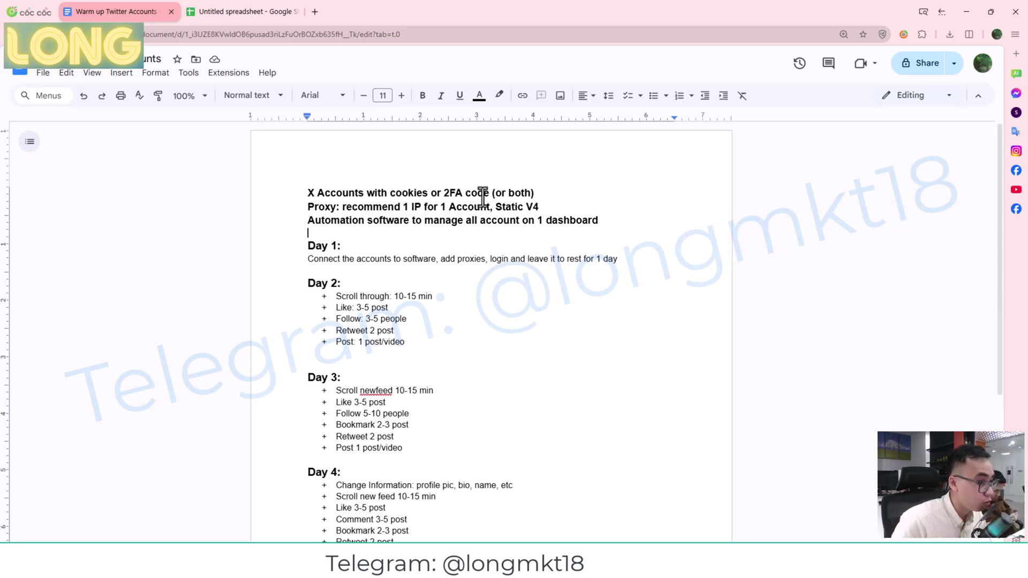
{"action": "left_click", "coordinate": [237, 12]}
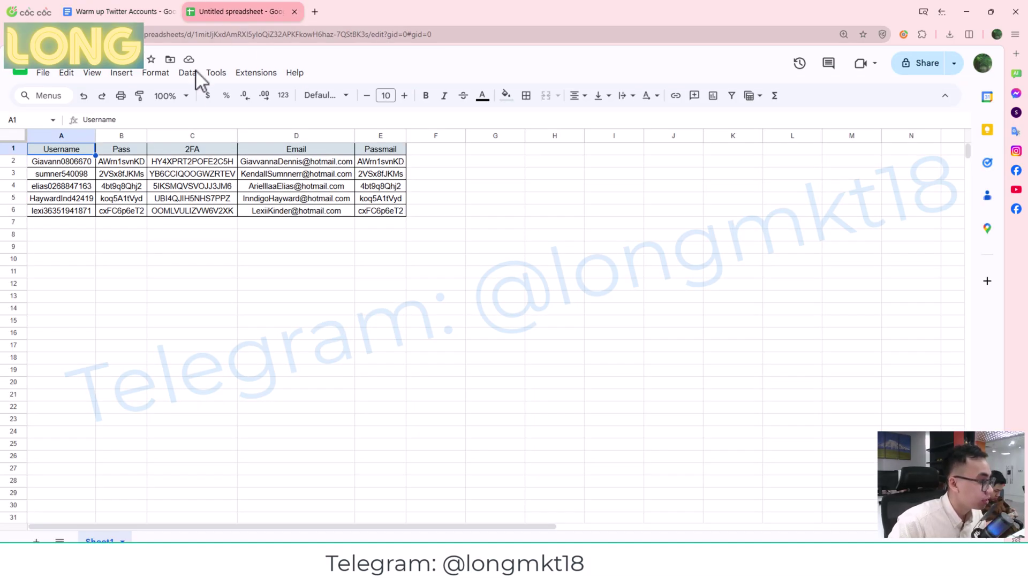
{"action": "left_click", "coordinate": [60, 160]}
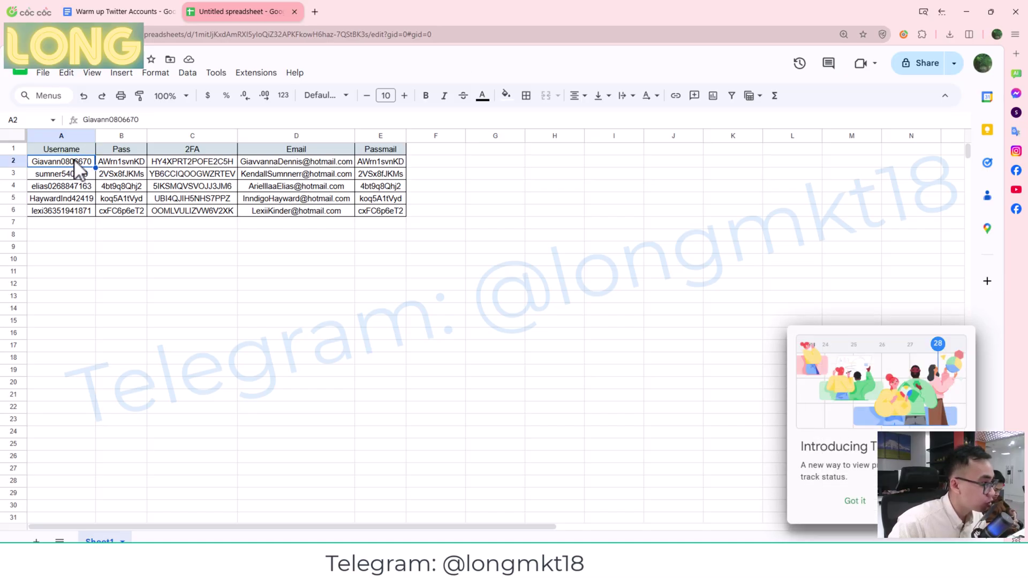
{"action": "left_click", "coordinate": [117, 158]}
{"action": "left_click", "coordinate": [189, 163]}
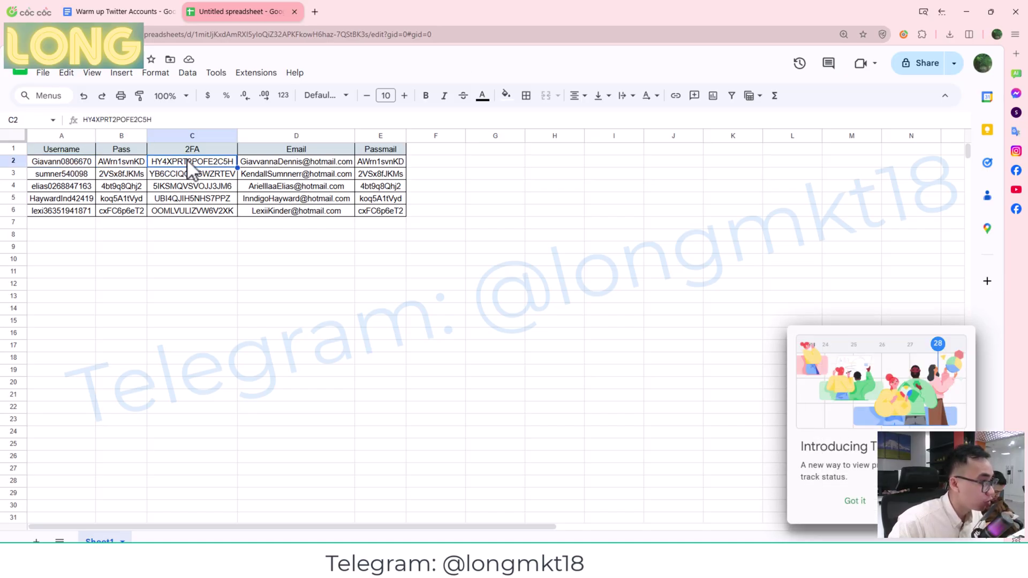
{"action": "left_click", "coordinate": [258, 159]}
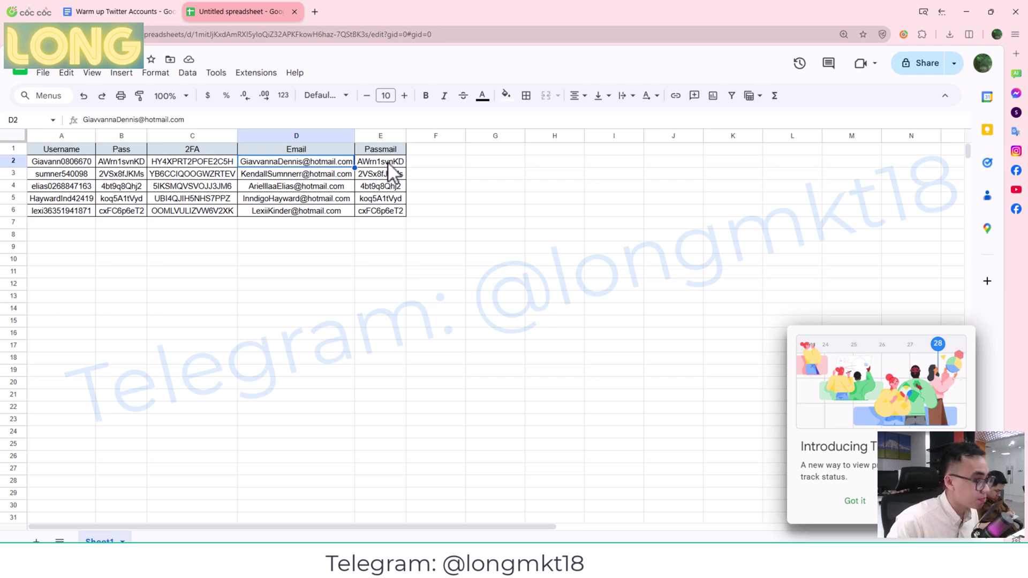
{"action": "left_click", "coordinate": [388, 162]}
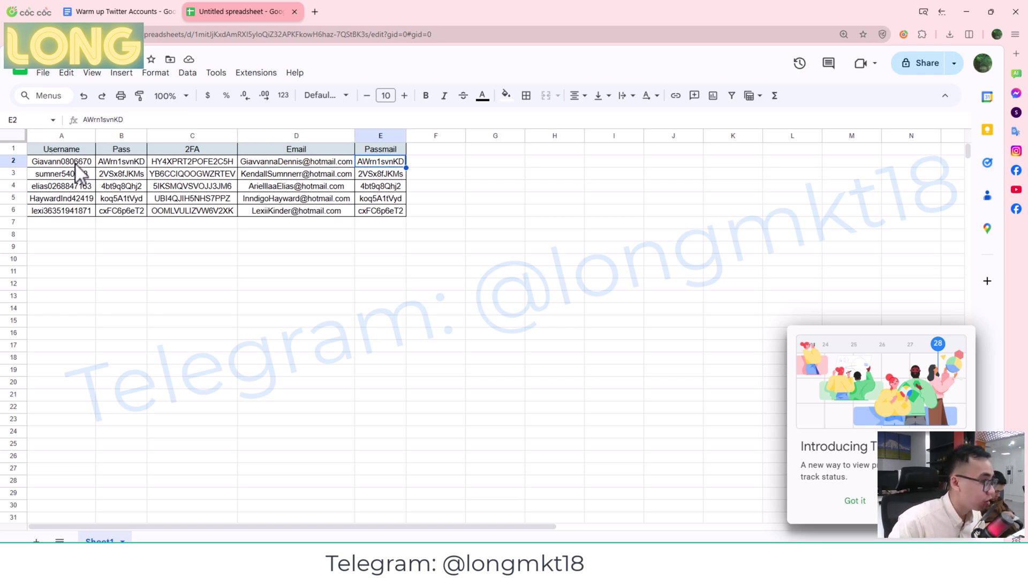
{"action": "key", "text": "ctrl+Tab"}
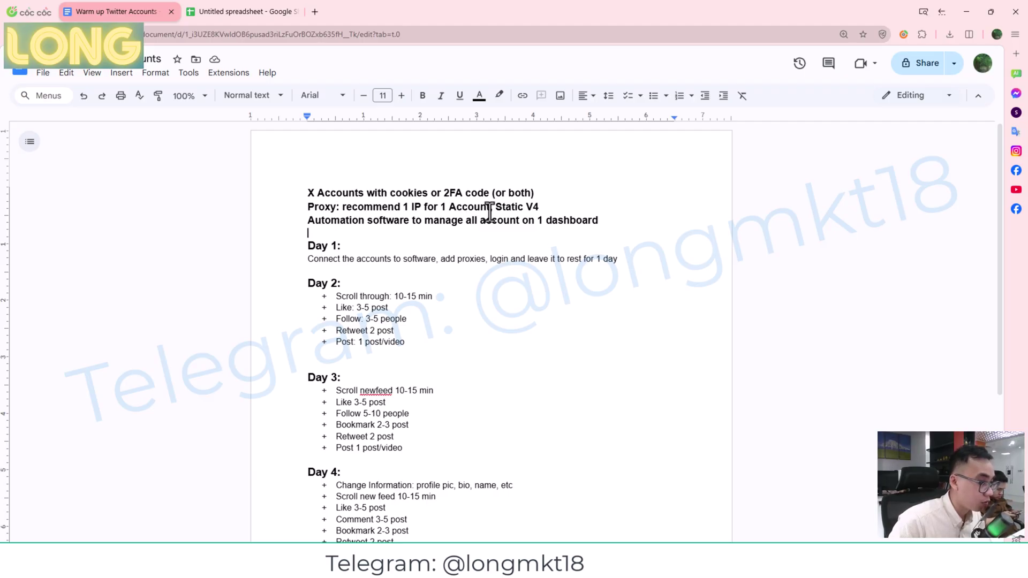
Step: Highlight 'Static V4' and the Automation software line, then switch to the MKT account manager
{"action": "left_click_drag", "start_coordinate": [498, 209], "coordinate": [542, 207]}
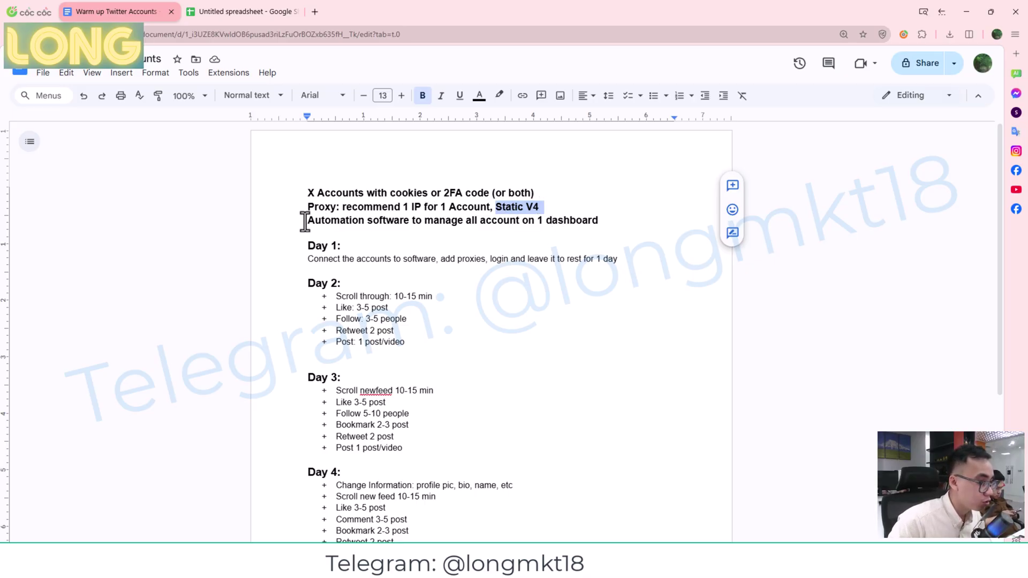
{"action": "left_click_drag", "start_coordinate": [305, 222], "coordinate": [603, 228]}
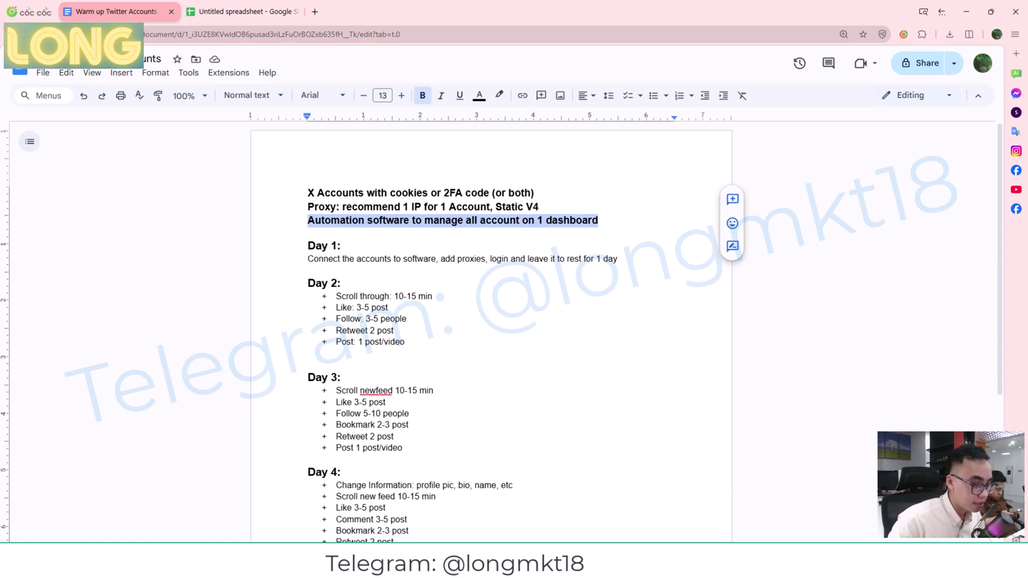
{"action": "key", "text": "alt+Tab"}
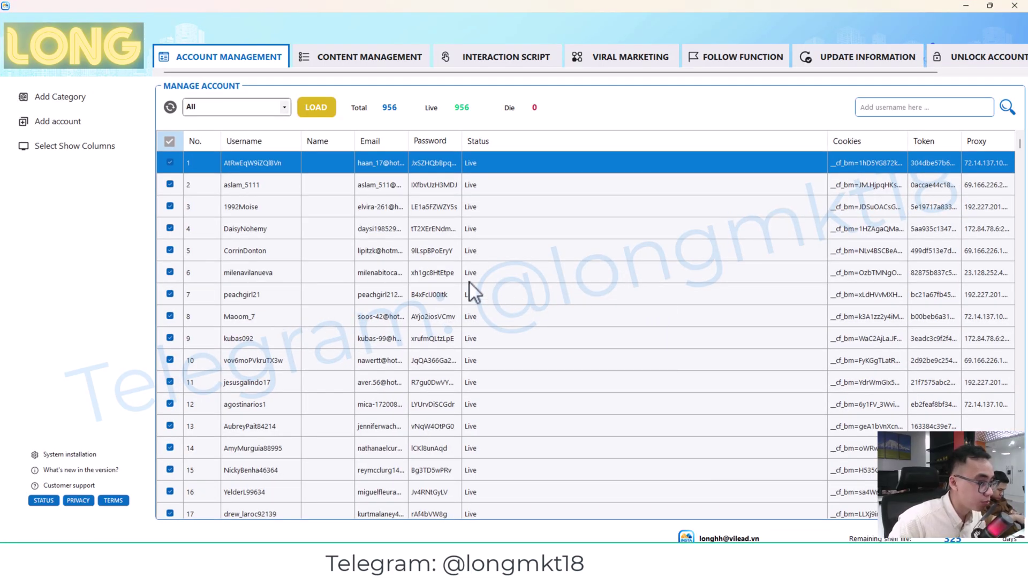
Step: Check only accounts 1–7 to log them into X, maximizing then restoring one browser window
{"action": "left_click", "coordinate": [169, 141]}
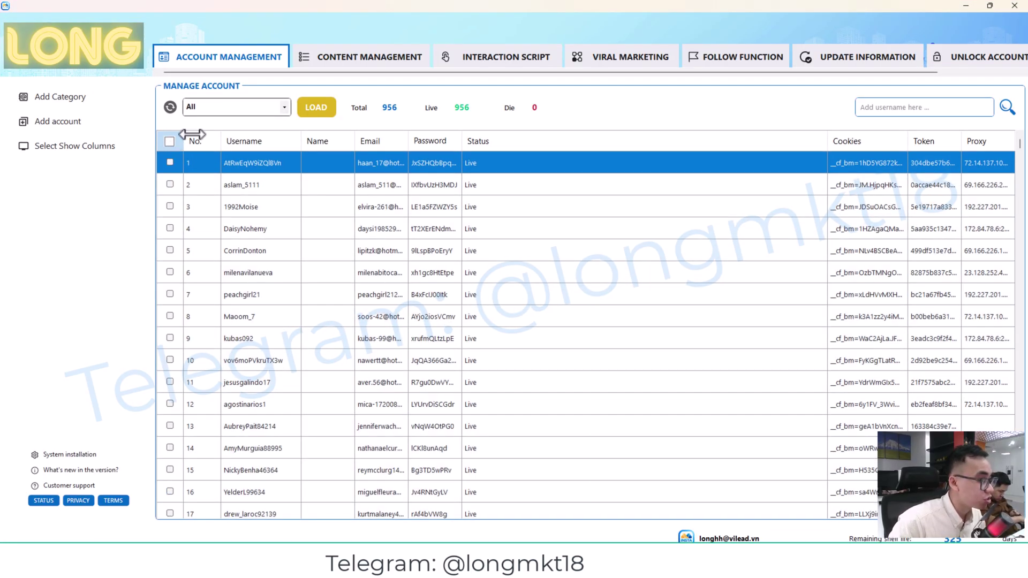
{"action": "left_click_drag", "start_coordinate": [235, 166], "coordinate": [241, 303]}
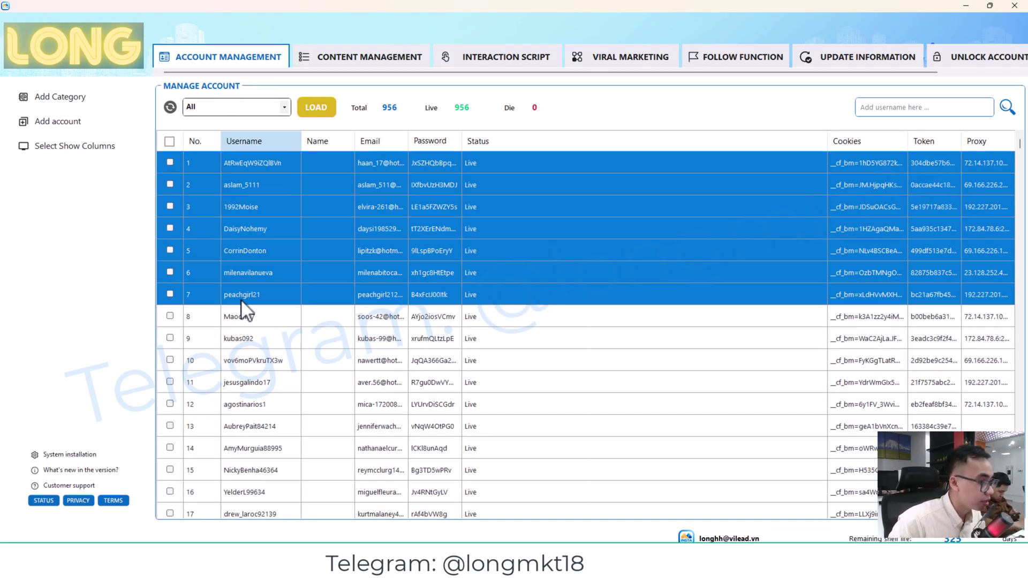
{"action": "right_click", "coordinate": [269, 240]}
{"action": "right_click", "coordinate": [335, 225]}
{"action": "left_click", "coordinate": [354, 253]}
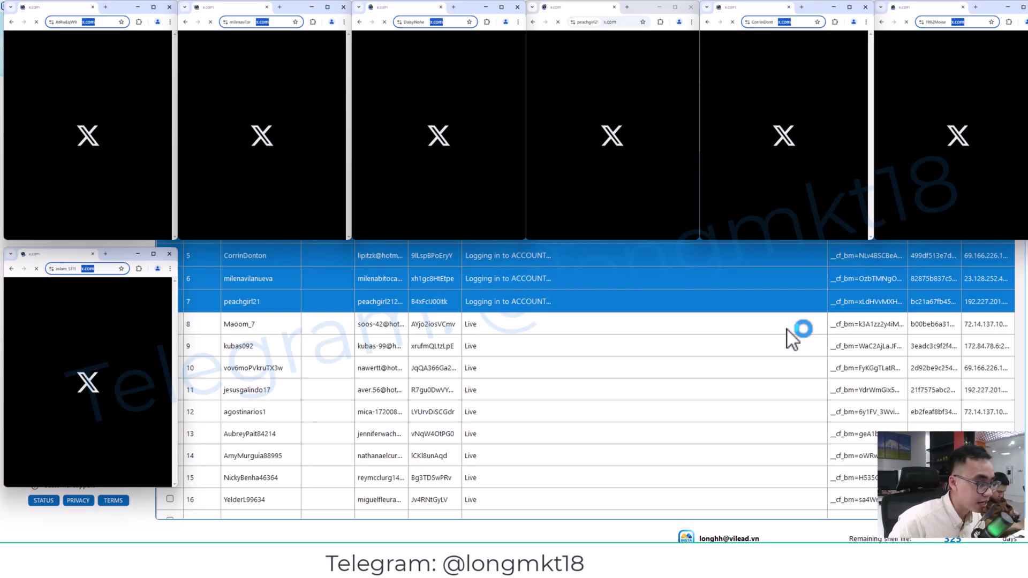
{"action": "left_click", "coordinate": [327, 7]}
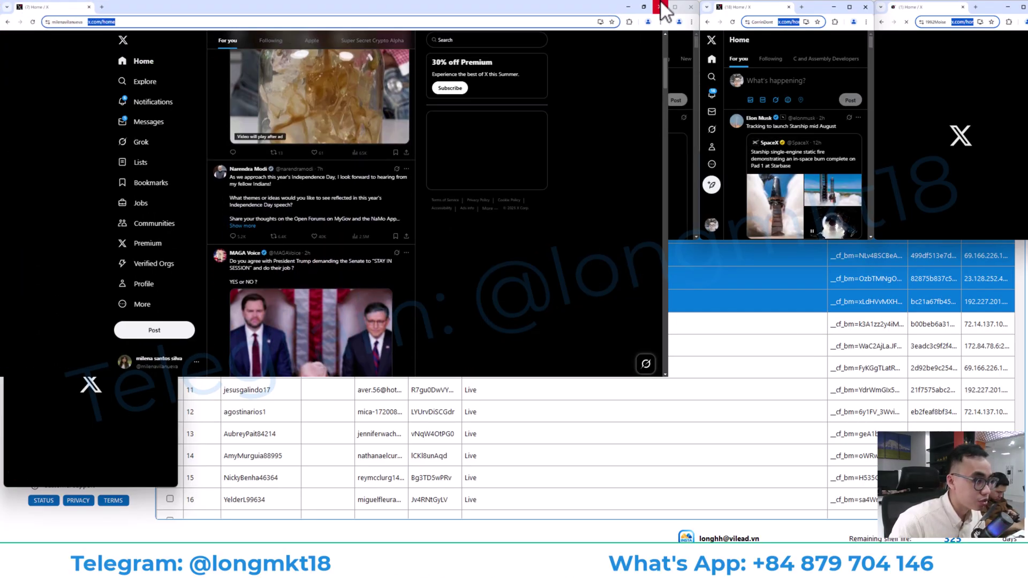
{"action": "left_click", "coordinate": [644, 7]}
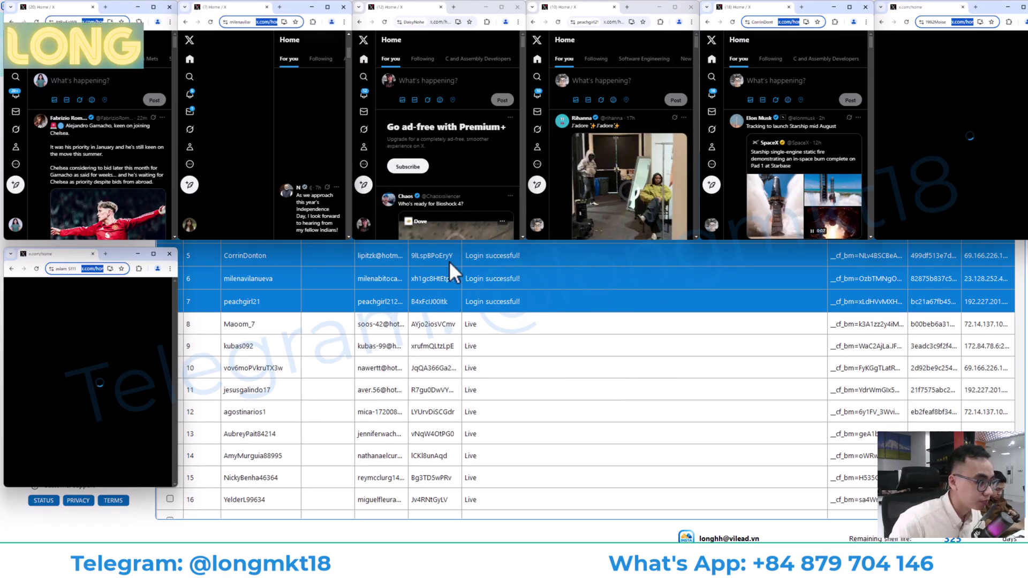
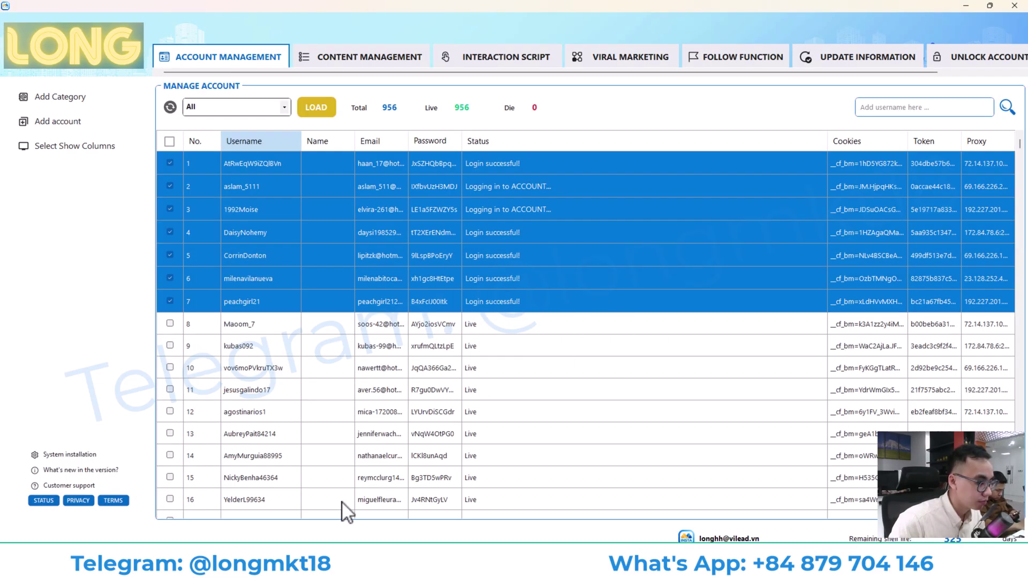
Step: Switch from ViLead's account list to the Google Docs 'Warm up Twitter Accounts' plan
{"action": "key", "text": "alt+Tab"}
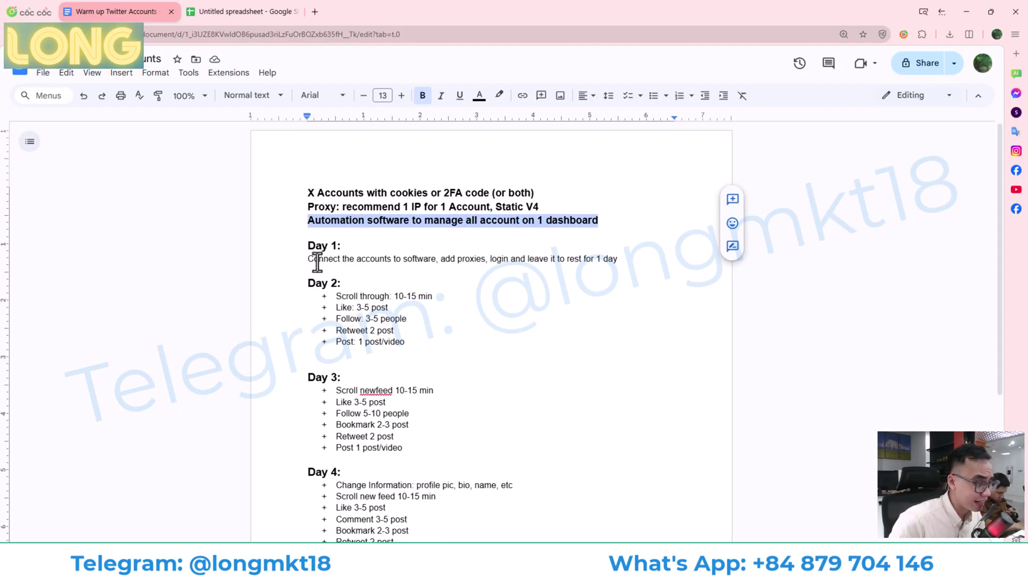
{"action": "left_click_drag", "start_coordinate": [442, 260], "coordinate": [503, 264]}
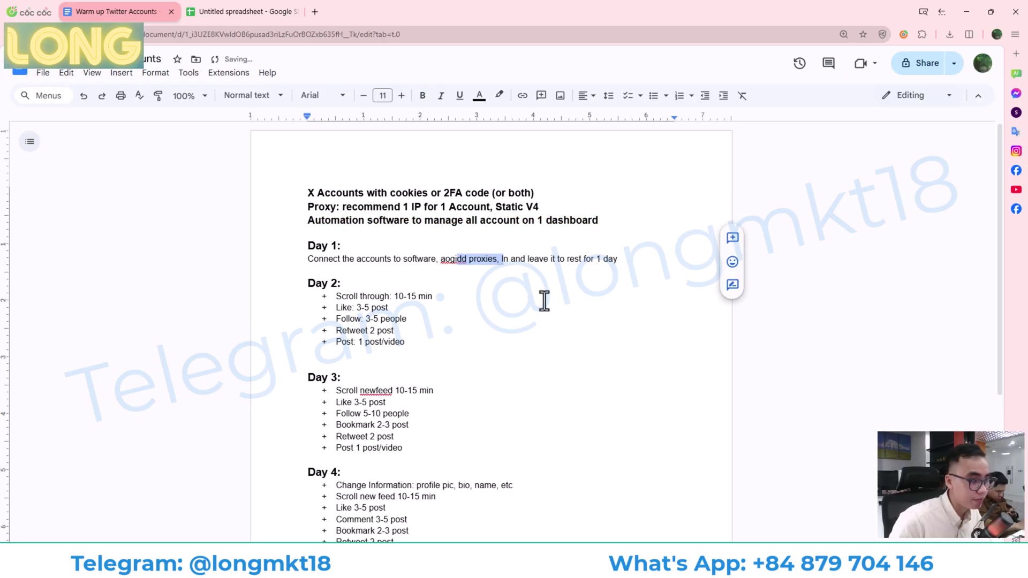
{"action": "key", "text": "ctrl+z"}
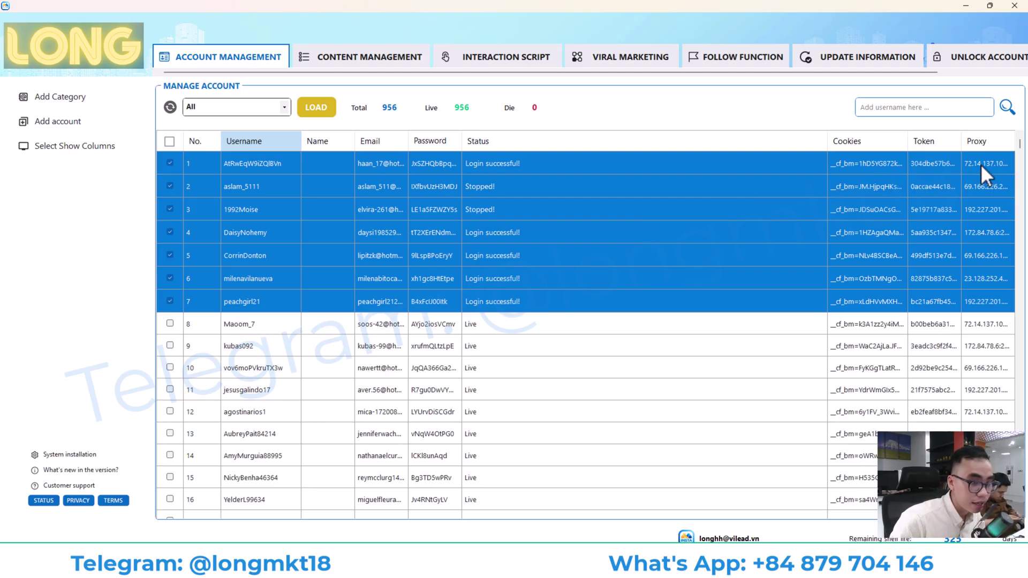
Step: Minimize ViLead and scroll the warm-up plan down to the Day 2 and Day 3 tasks
{"action": "left_click", "coordinate": [962, 4]}
{"action": "scroll", "coordinate": [353, 292], "scroll_direction": "down", "scroll_amount": 2}
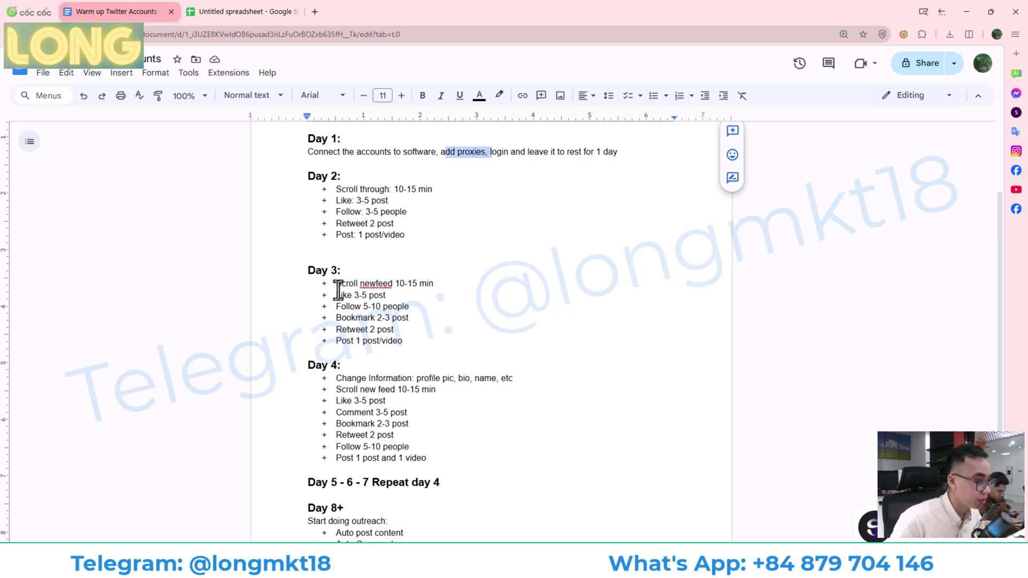
Step: Read through the Day 2 to Day 8+ warm-up lists, briefly highlighting Day 4, then return to ViLead
{"action": "scroll", "coordinate": [337, 287], "scroll_direction": "down", "scroll_amount": 1}
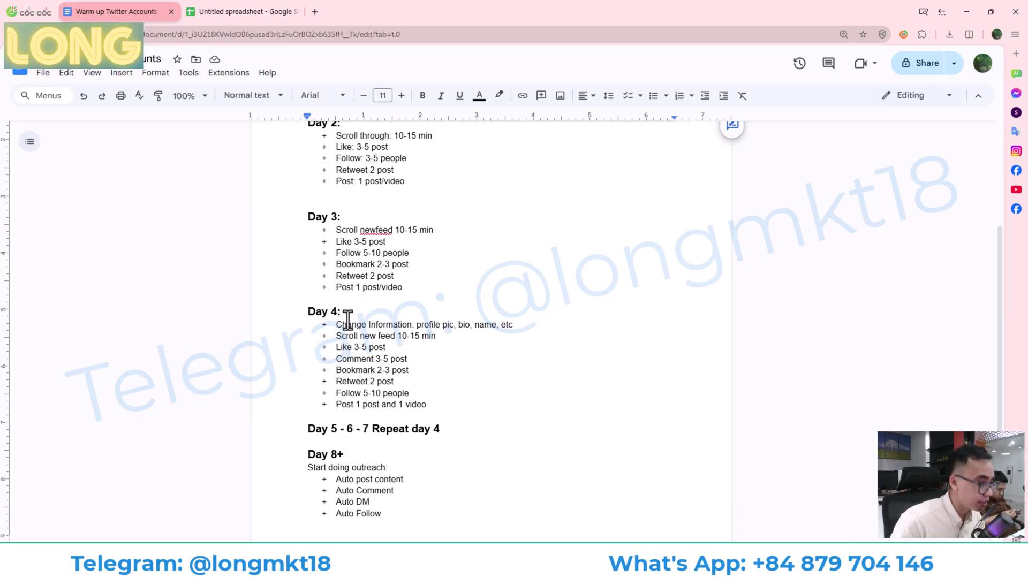
{"action": "scroll", "coordinate": [340, 336], "scroll_direction": "down", "scroll_amount": 2}
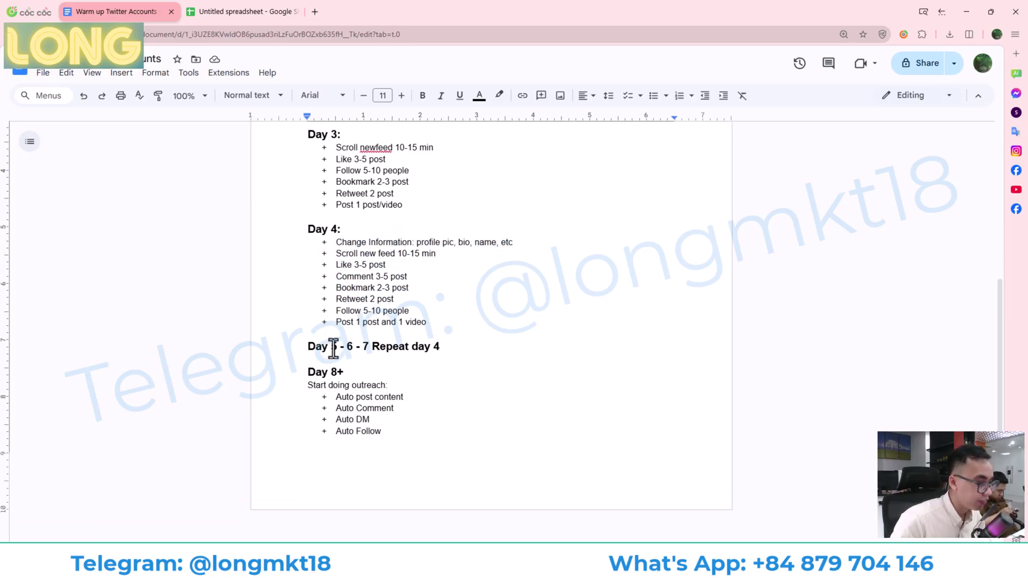
{"action": "left_click_drag", "start_coordinate": [445, 321], "coordinate": [299, 232]}
{"action": "left_click", "coordinate": [449, 300]}
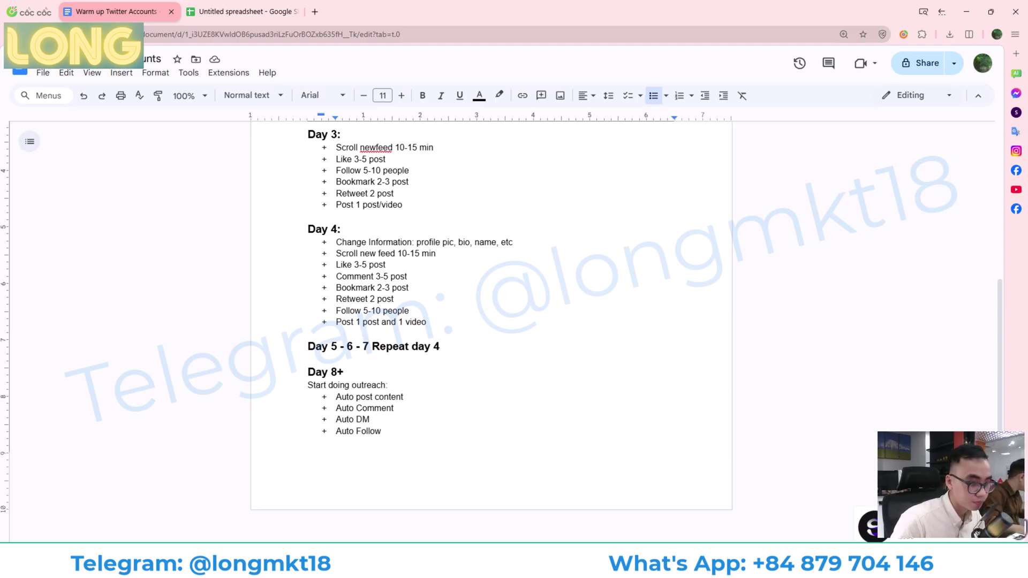
{"action": "scroll", "coordinate": [453, 335], "scroll_direction": "up", "scroll_amount": 5}
{"action": "scroll", "coordinate": [452, 335], "scroll_direction": "down", "scroll_amount": 5}
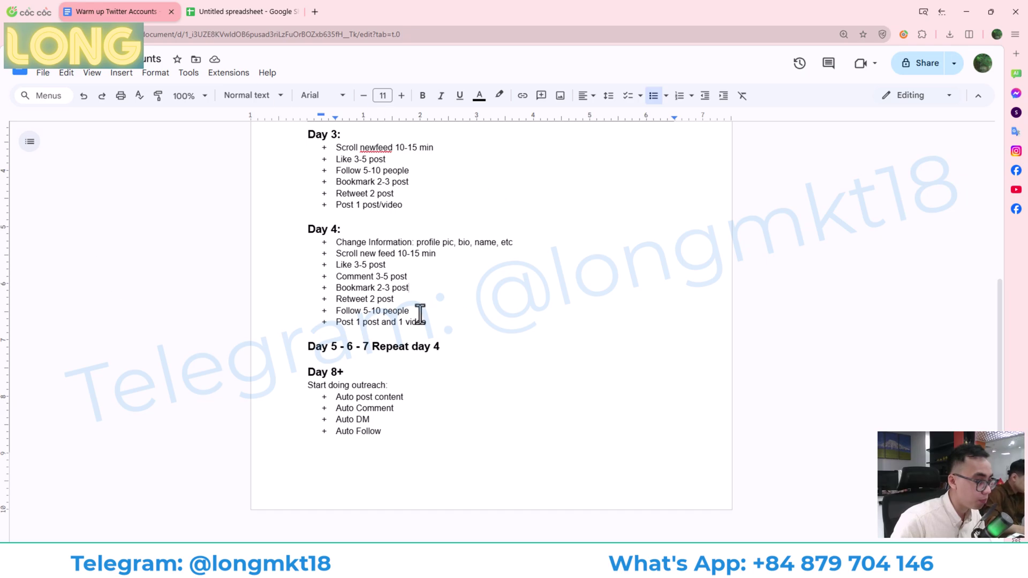
{"action": "scroll", "coordinate": [592, 392], "scroll_direction": "up", "scroll_amount": 4}
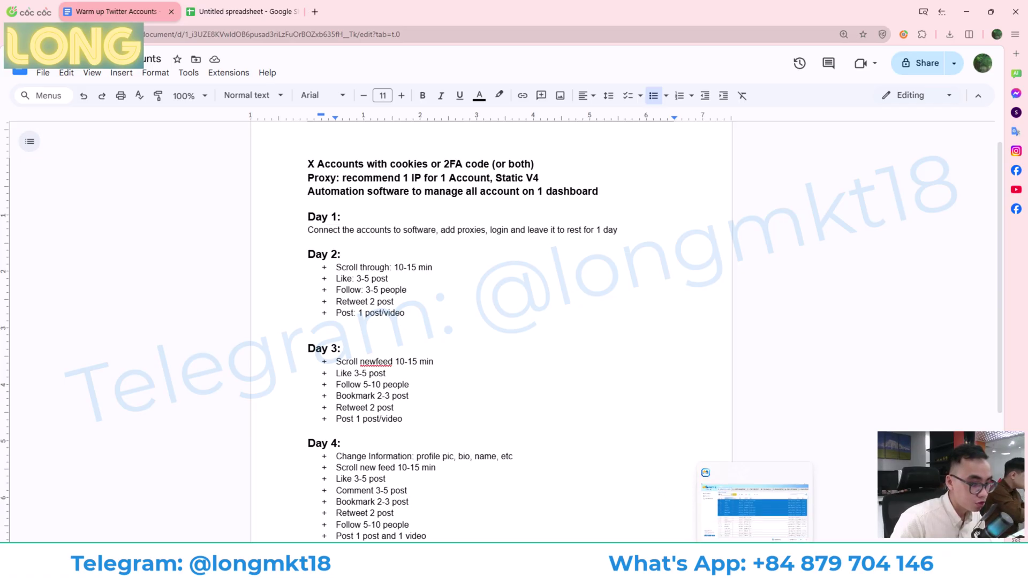
{"action": "left_click", "coordinate": [755, 511]}
Step: Start a new interaction script named 'day 2'
{"action": "left_click", "coordinate": [489, 63]}
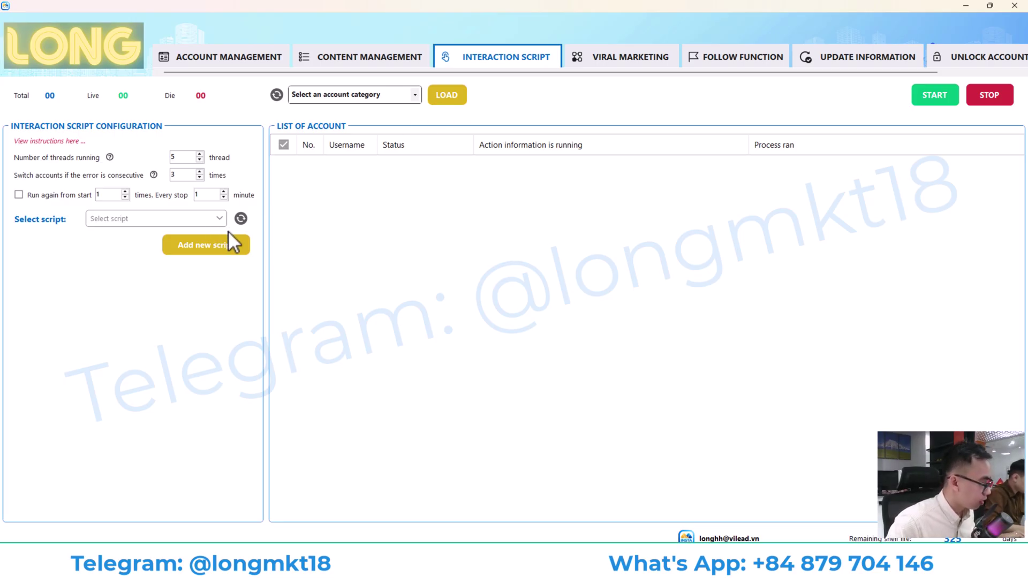
{"action": "left_click", "coordinate": [235, 247]}
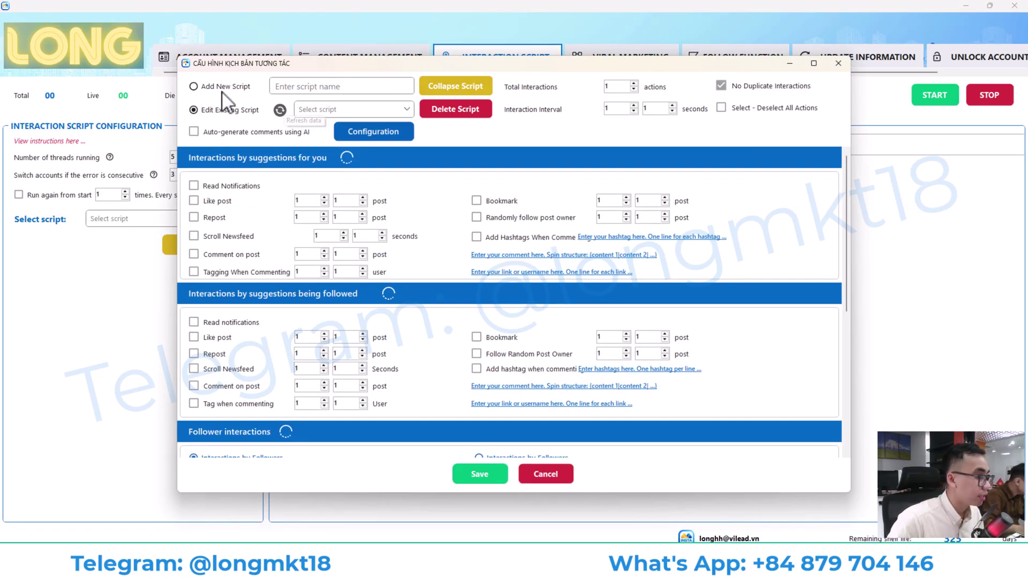
{"action": "left_click", "coordinate": [224, 87]}
{"action": "type", "text": "day 2"}
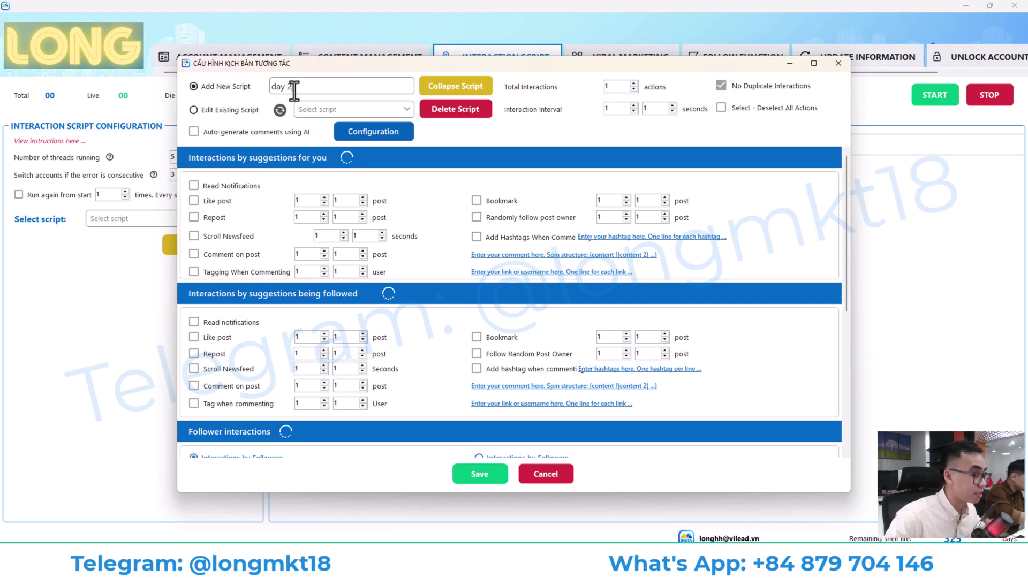
Step: Enable reading notifications, liking posts and newsfeed scrolling, and adjust their scroll-time and like-count ranges
{"action": "left_click", "coordinate": [194, 185]}
{"action": "left_click", "coordinate": [194, 201]}
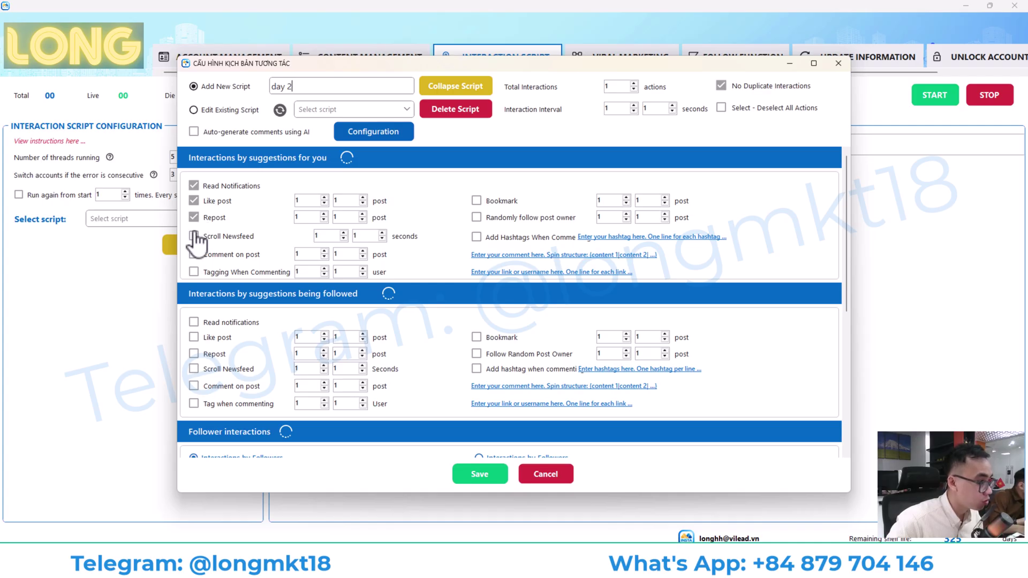
{"action": "left_click", "coordinate": [194, 236]}
{"action": "left_click", "coordinate": [321, 235]}
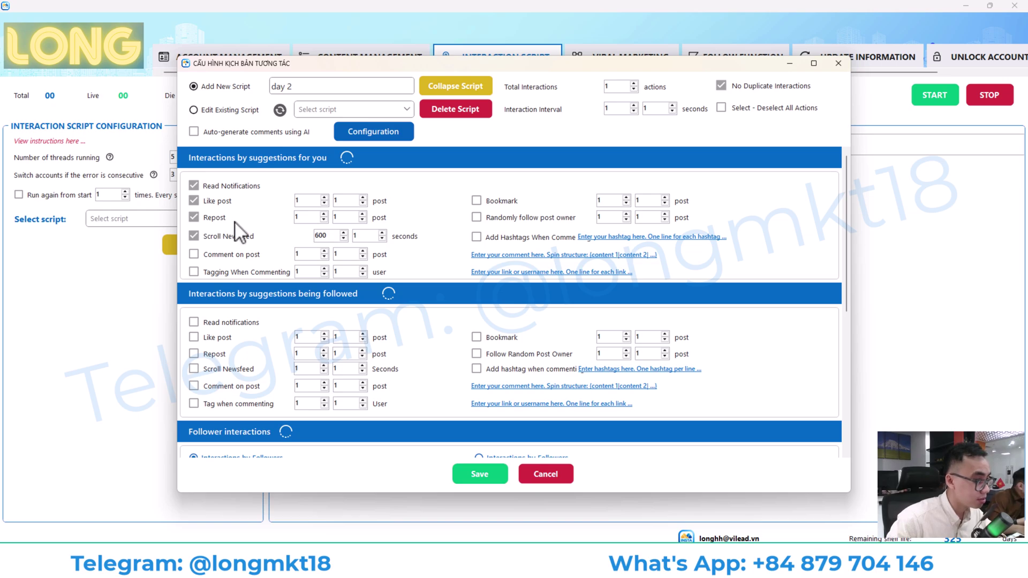
{"action": "key", "text": "Tab"}
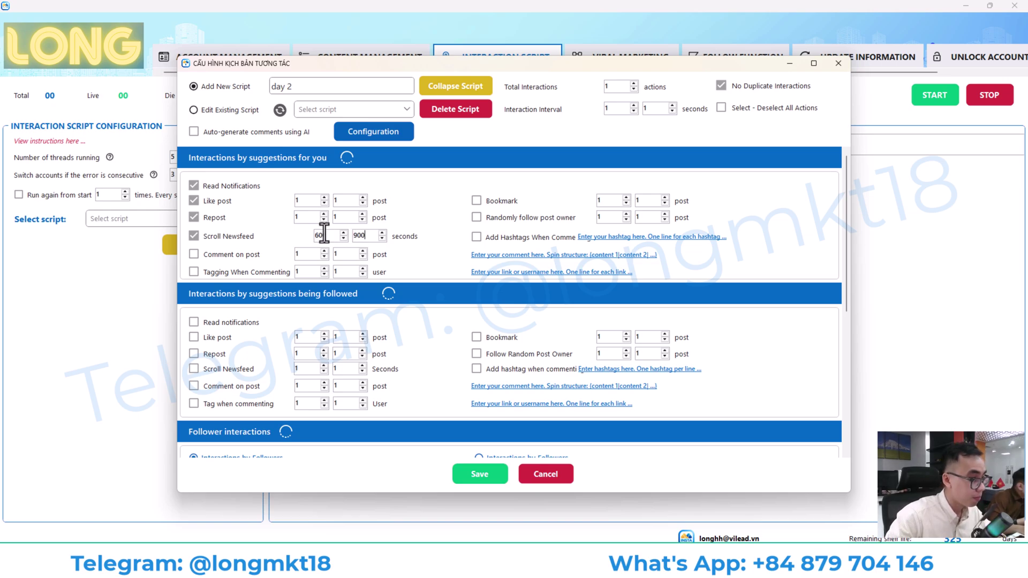
{"action": "left_click_drag", "start_coordinate": [305, 206], "coordinate": [290, 201]}
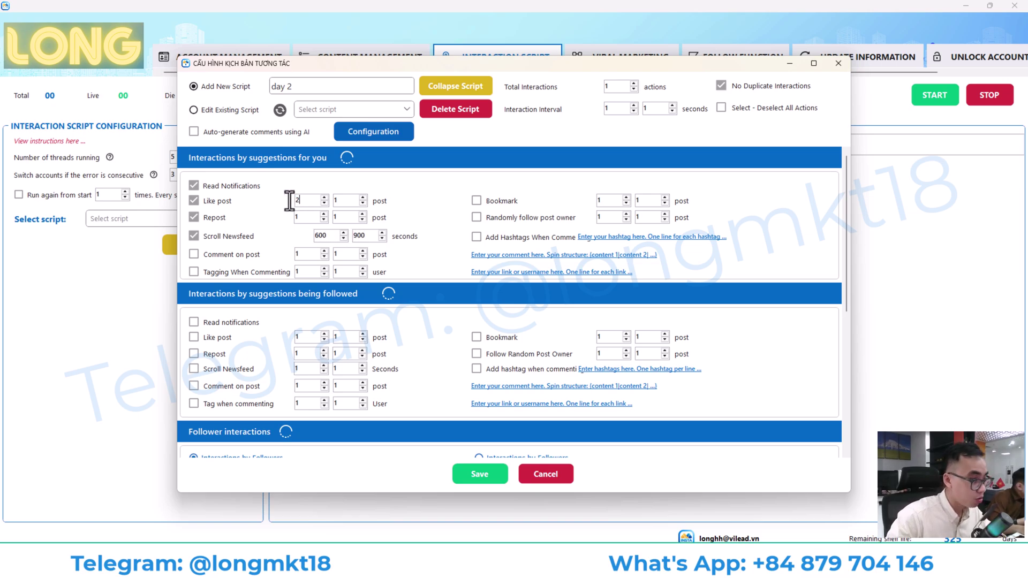
{"action": "key", "text": "Tab"}
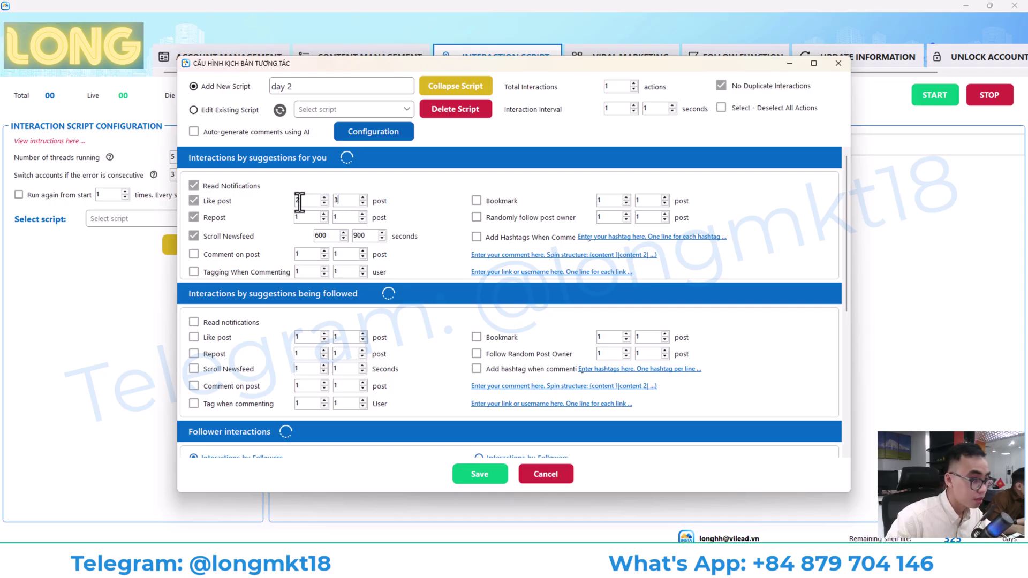
Step: Turn on randomly following post owners (3 to 900) and edit the repost range
{"action": "left_click", "coordinate": [476, 217]}
{"action": "left_click", "coordinate": [611, 216]}
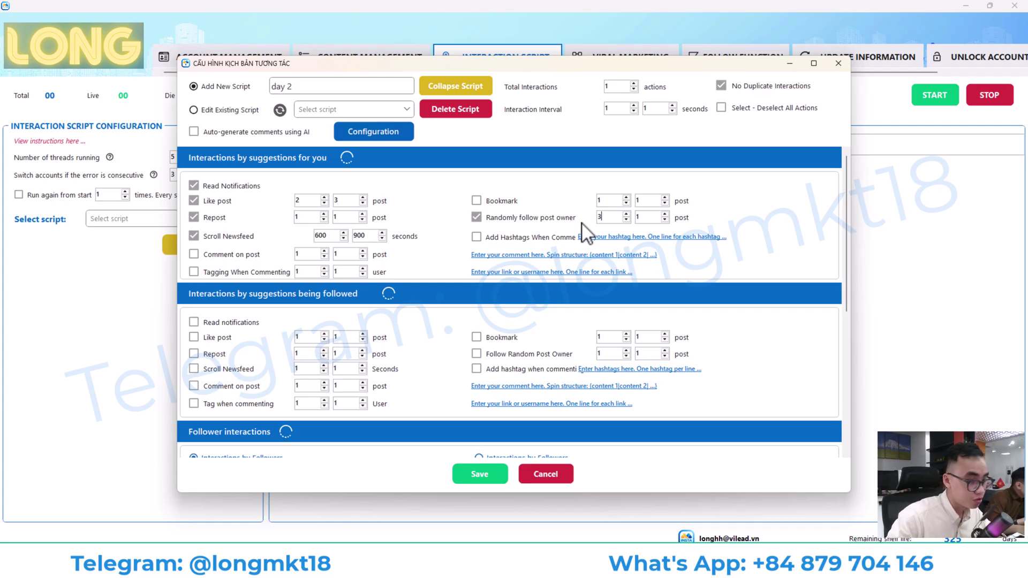
{"action": "type", "text": "3"}
{"action": "left_click", "coordinate": [639, 217]}
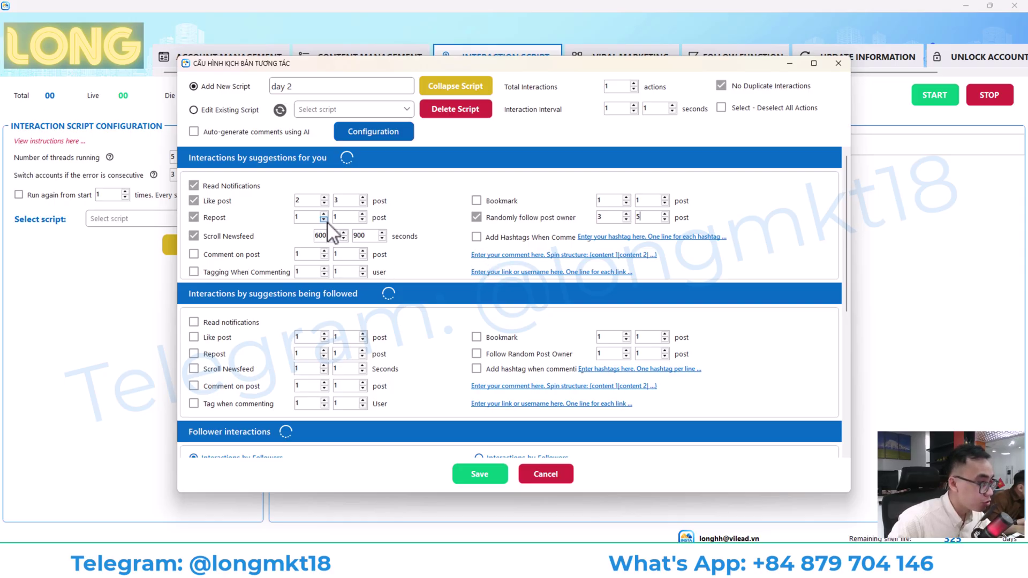
{"action": "type", "text": "900"}
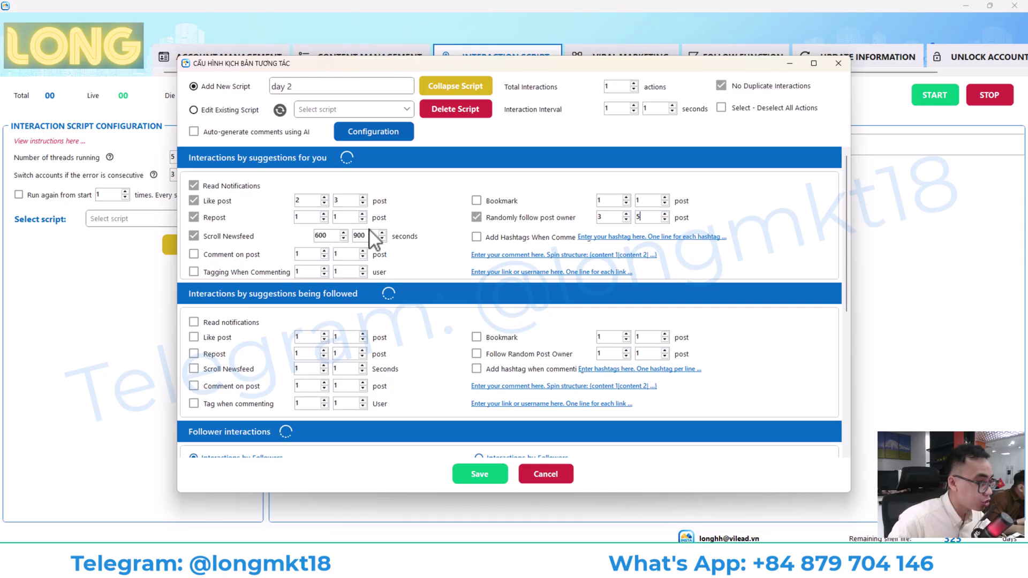
{"action": "double_click", "coordinate": [310, 218]}
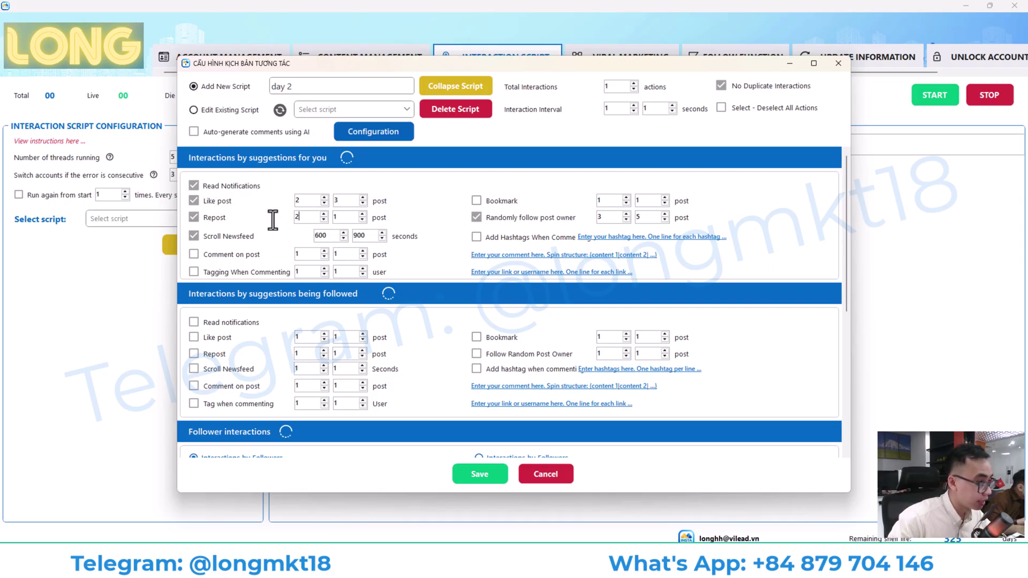
{"action": "double_click", "coordinate": [338, 217]}
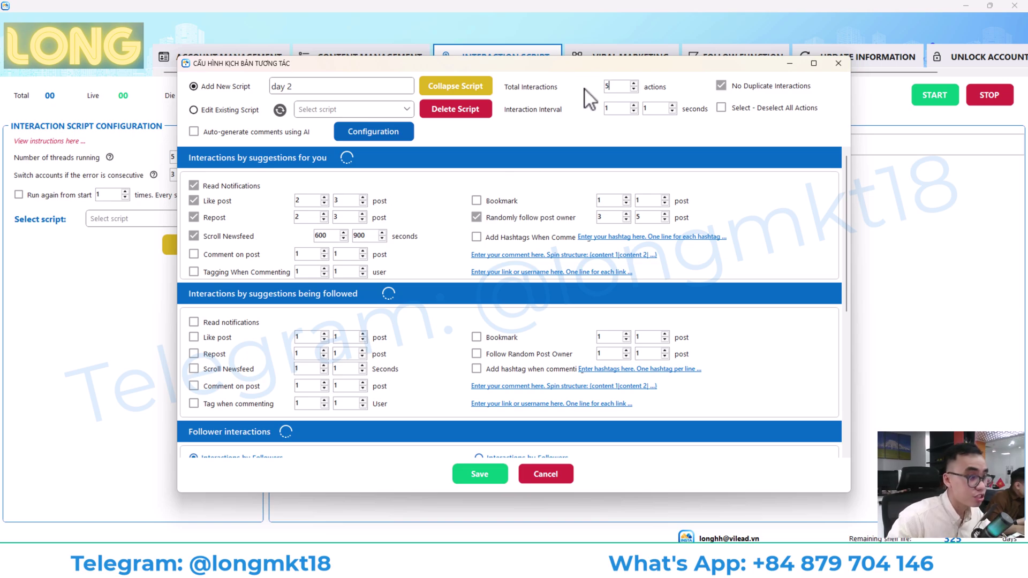
Step: Set a 10-second minimum between interactions and save the day 2 script
{"action": "double_click", "coordinate": [616, 108]}
{"action": "type", "text": "10"}
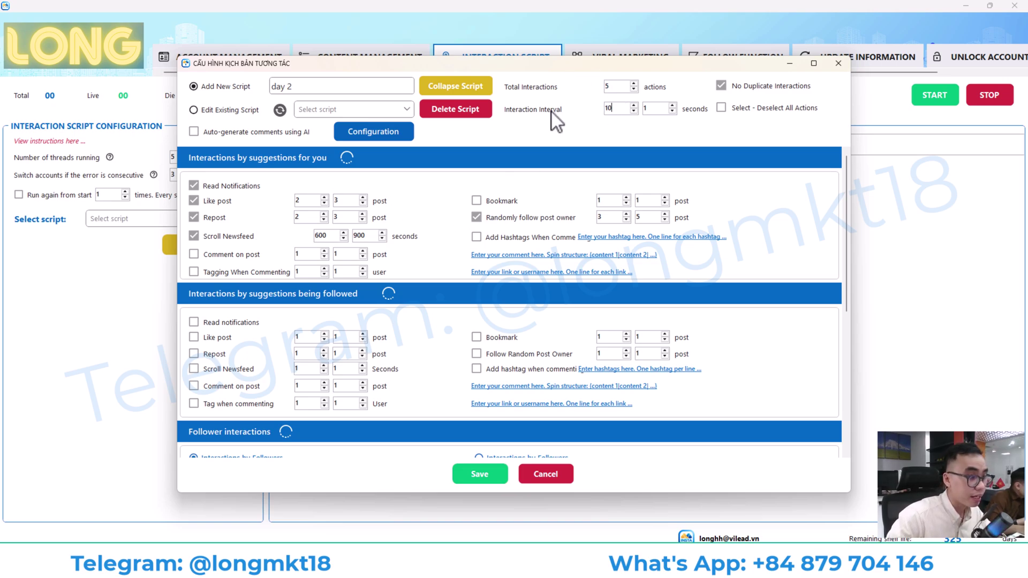
{"action": "double_click", "coordinate": [651, 108]}
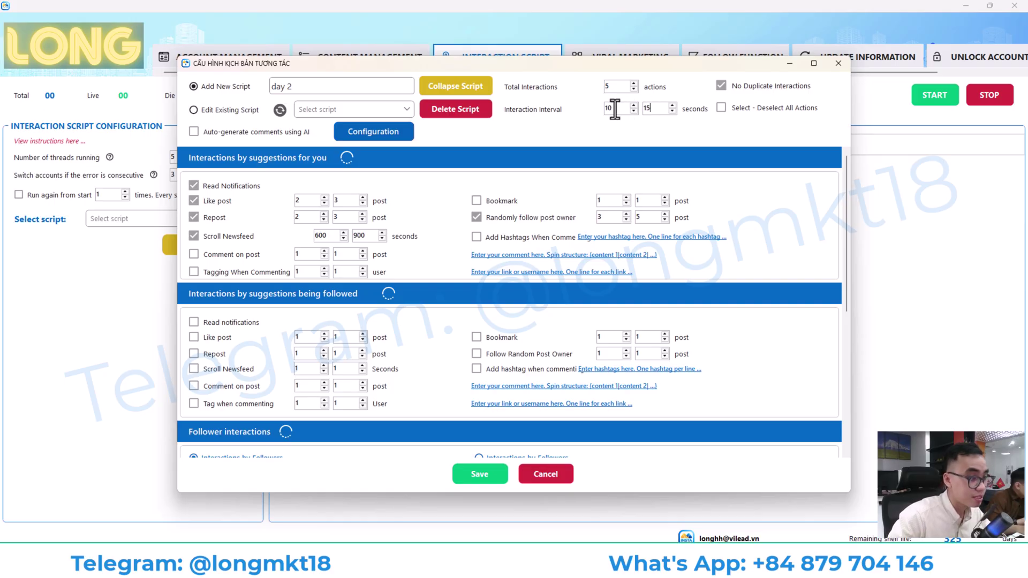
{"action": "left_click", "coordinate": [481, 475]}
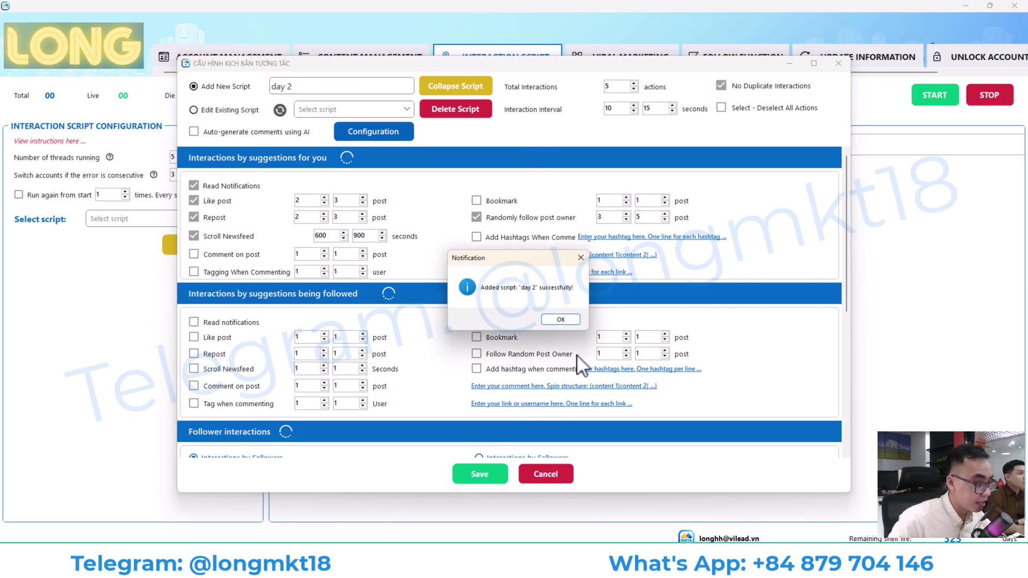
{"action": "left_click", "coordinate": [562, 321]}
Step: Close the script configuration, reload scripts so day 2 is selected, and open Viral Marketing
{"action": "left_click", "coordinate": [840, 65]}
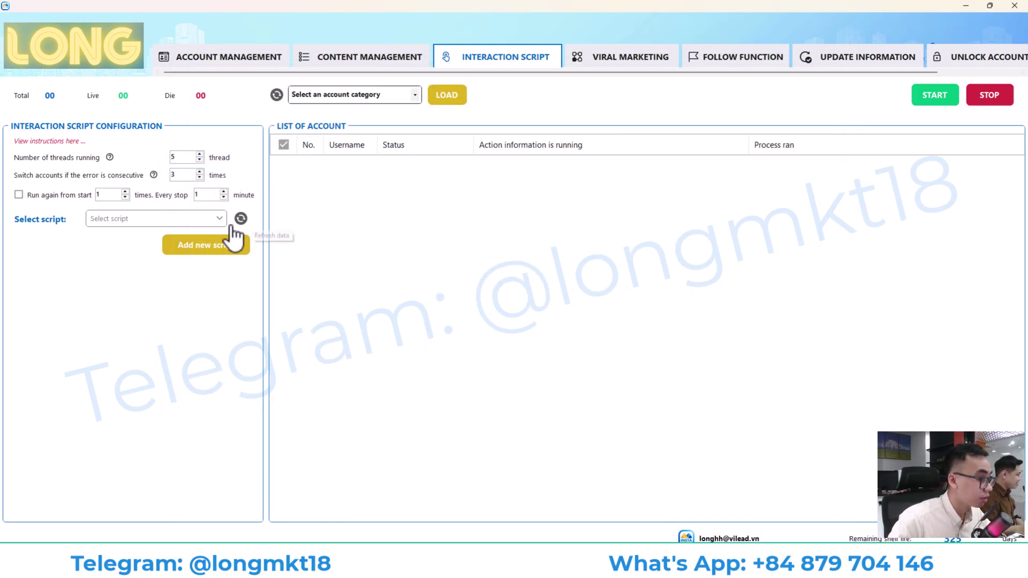
{"action": "left_click", "coordinate": [240, 220]}
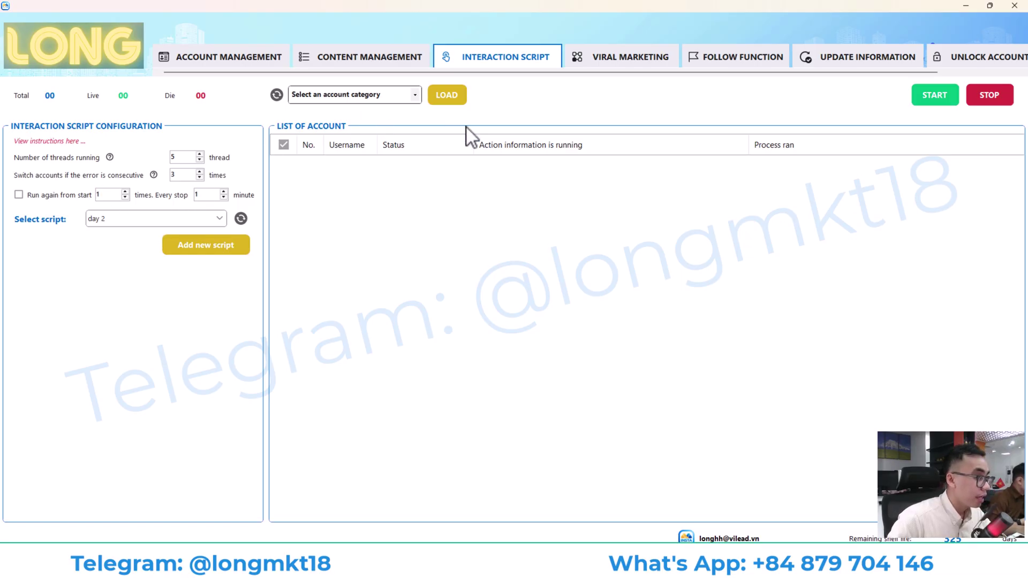
{"action": "left_click", "coordinate": [626, 66]}
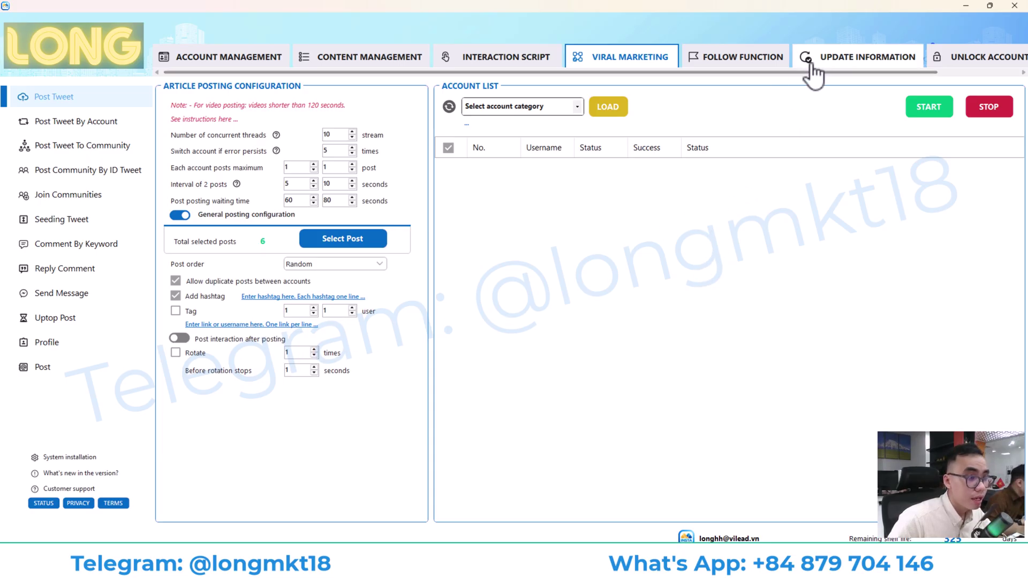
Step: Check the next task in the warm-up plan document, then return to ViLead
{"action": "key", "text": "alt+Tab"}
{"action": "scroll", "coordinate": [434, 460], "scroll_direction": "down", "scroll_amount": 3}
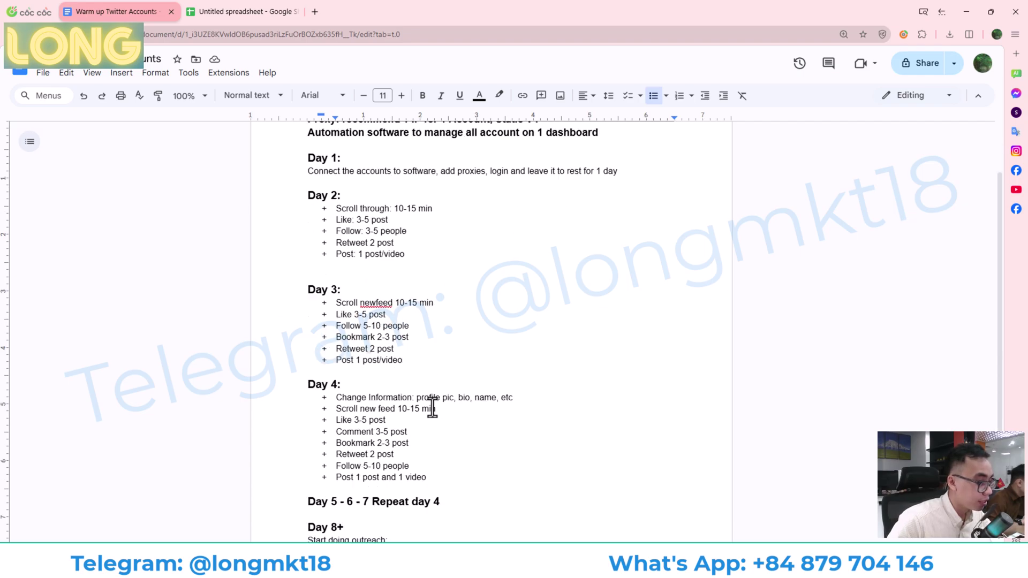
{"action": "left_click_drag", "start_coordinate": [340, 295], "coordinate": [509, 308]}
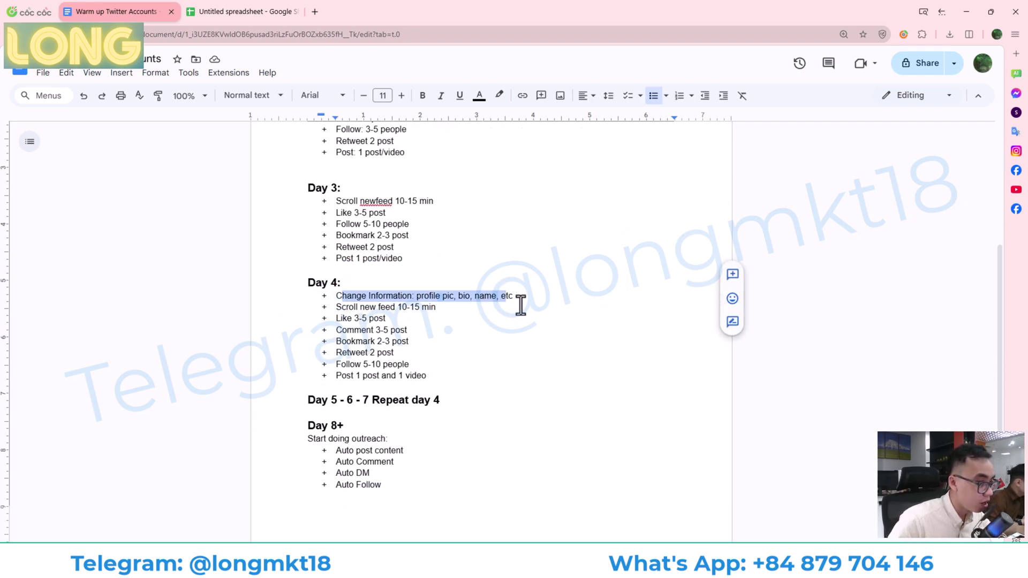
{"action": "key", "text": "alt+Tab"}
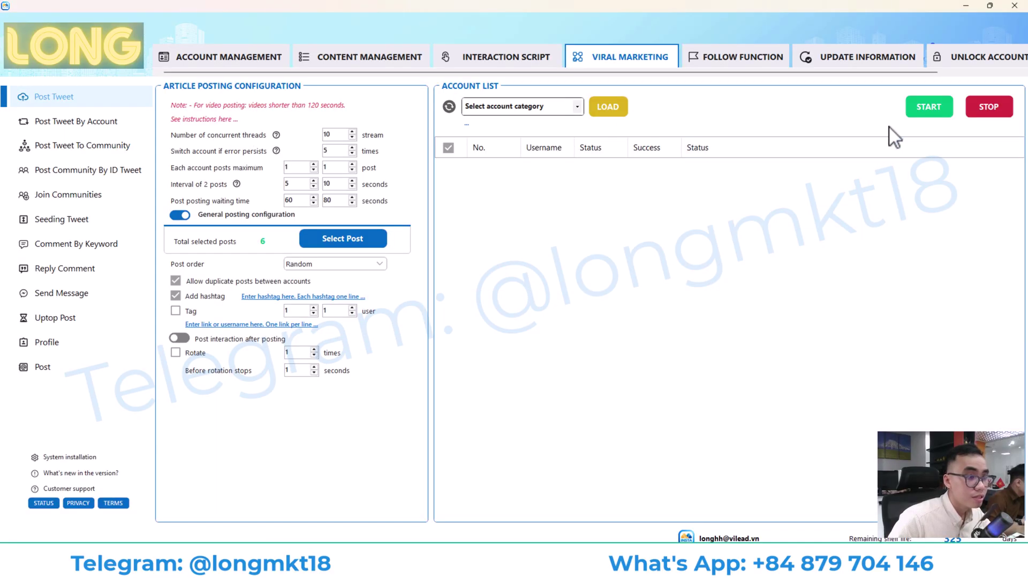
Step: Switch on Change banner images under Update Information, then go to Change Advance Information
{"action": "left_click", "coordinate": [863, 64]}
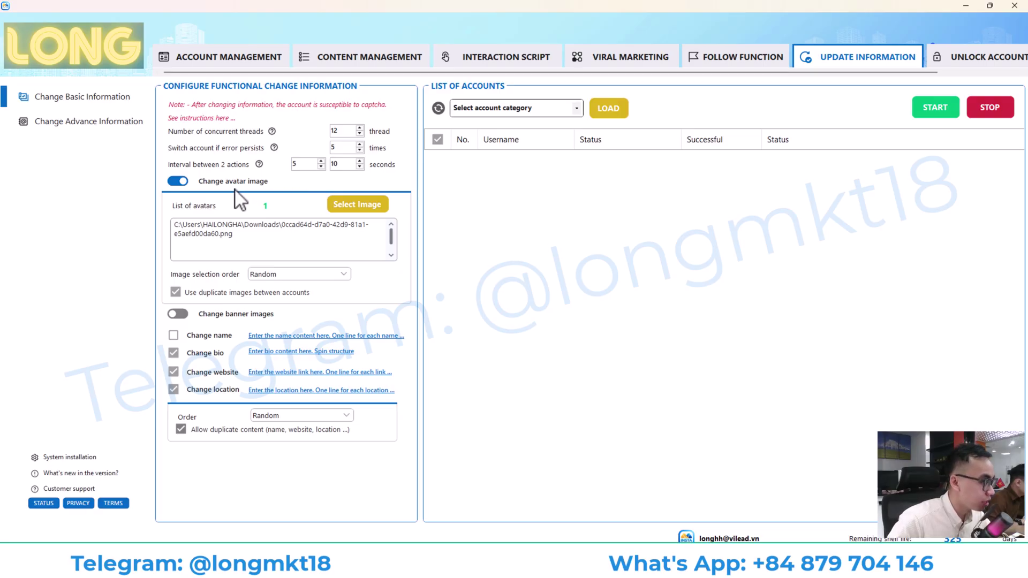
{"action": "left_click", "coordinate": [178, 314]}
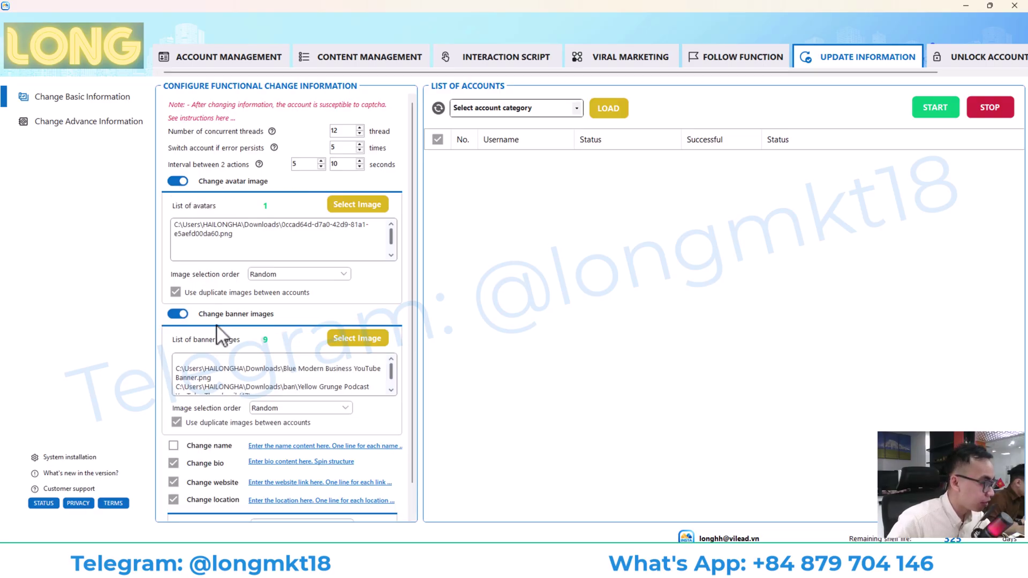
{"action": "scroll", "coordinate": [219, 334], "scroll_direction": "down", "scroll_amount": 1}
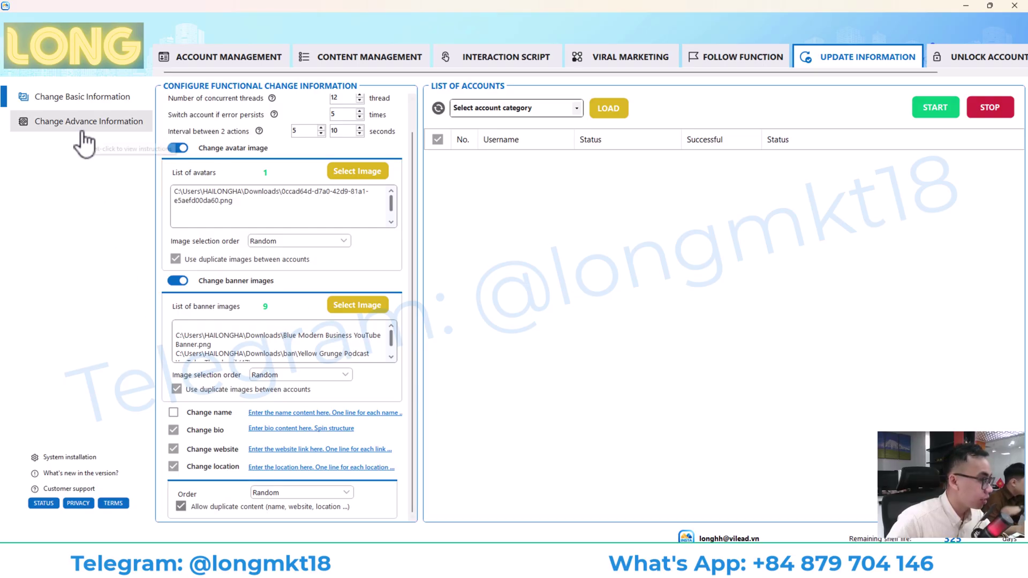
{"action": "left_click", "coordinate": [48, 124]}
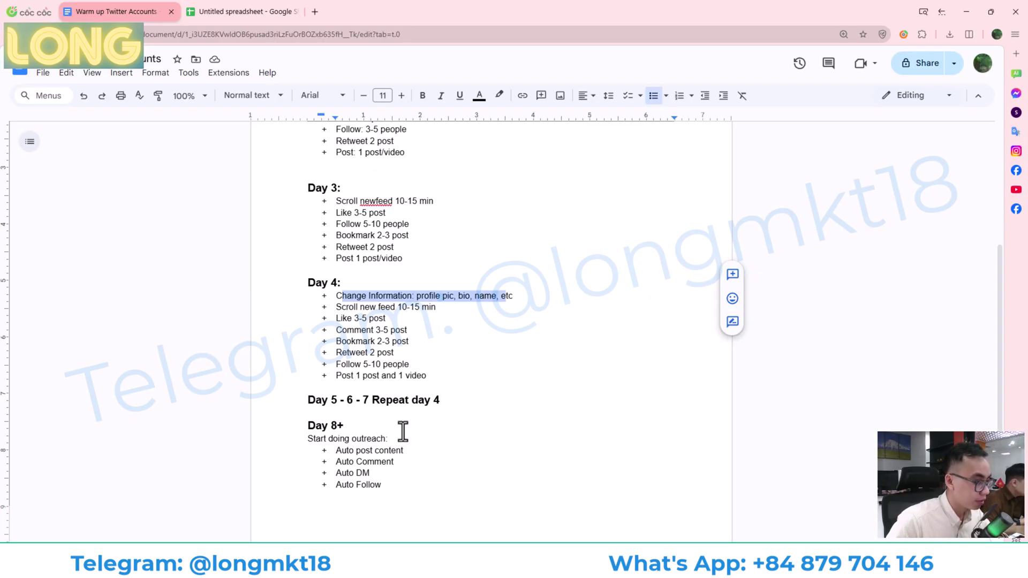
Step: Look over the Day 8+ outreach steps in the plan, then return to ViLead
{"action": "scroll", "coordinate": [396, 388], "scroll_direction": "down", "scroll_amount": 1}
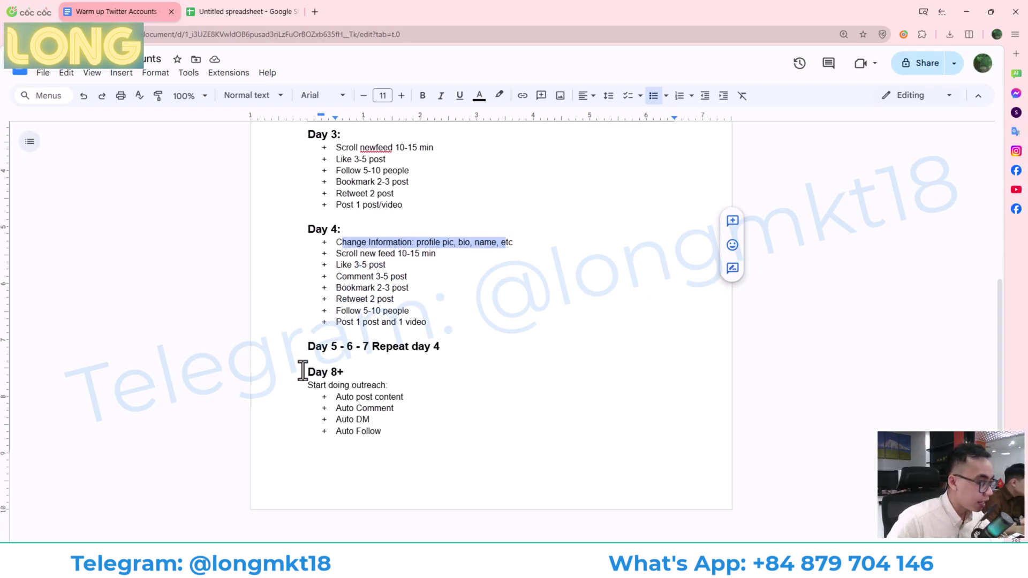
{"action": "left_click_drag", "start_coordinate": [300, 367], "coordinate": [335, 397]}
{"action": "left_click", "coordinate": [410, 401]}
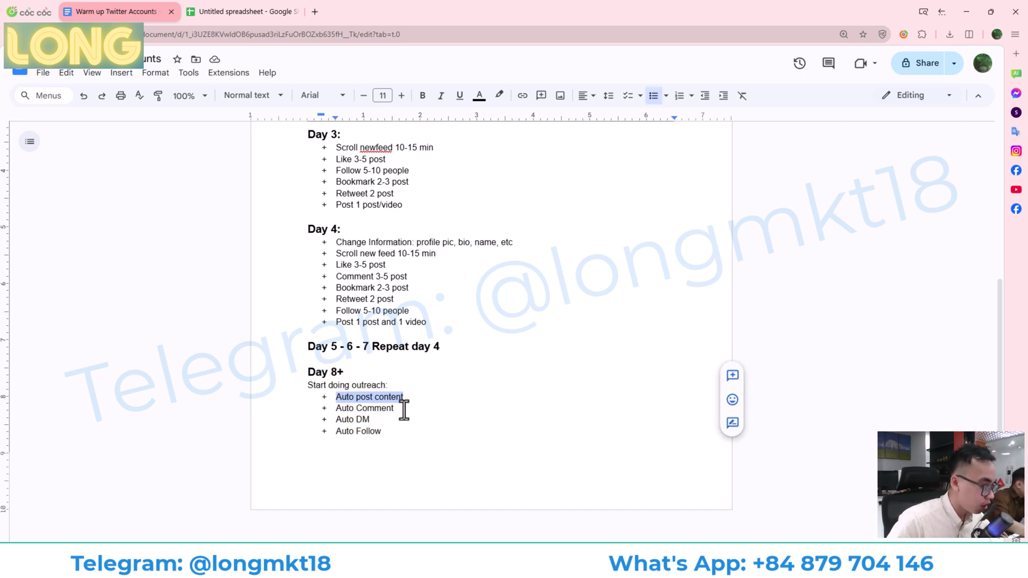
{"action": "left_click_drag", "start_coordinate": [403, 410], "coordinate": [355, 433]}
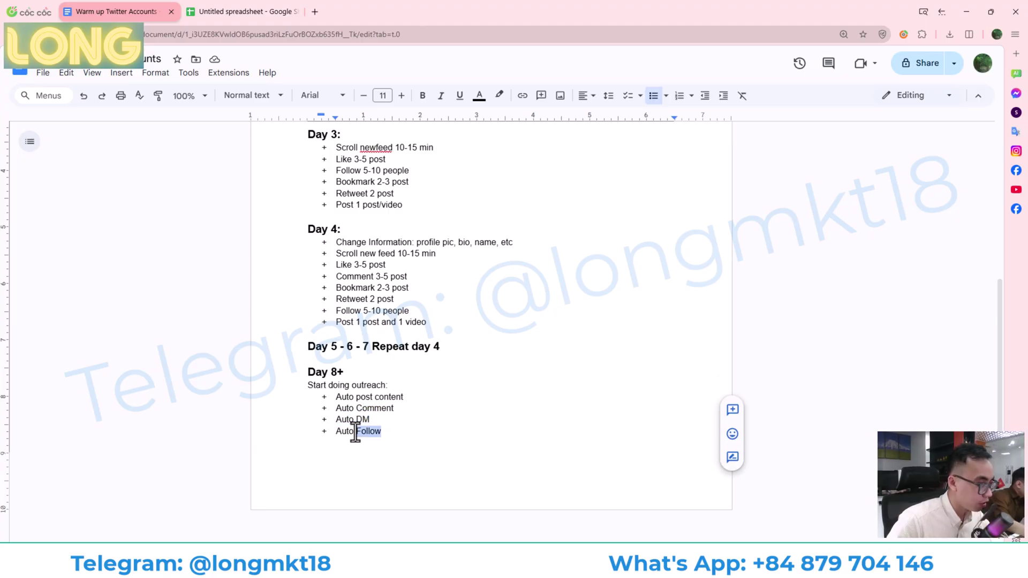
{"action": "key", "text": "alt+Tab"}
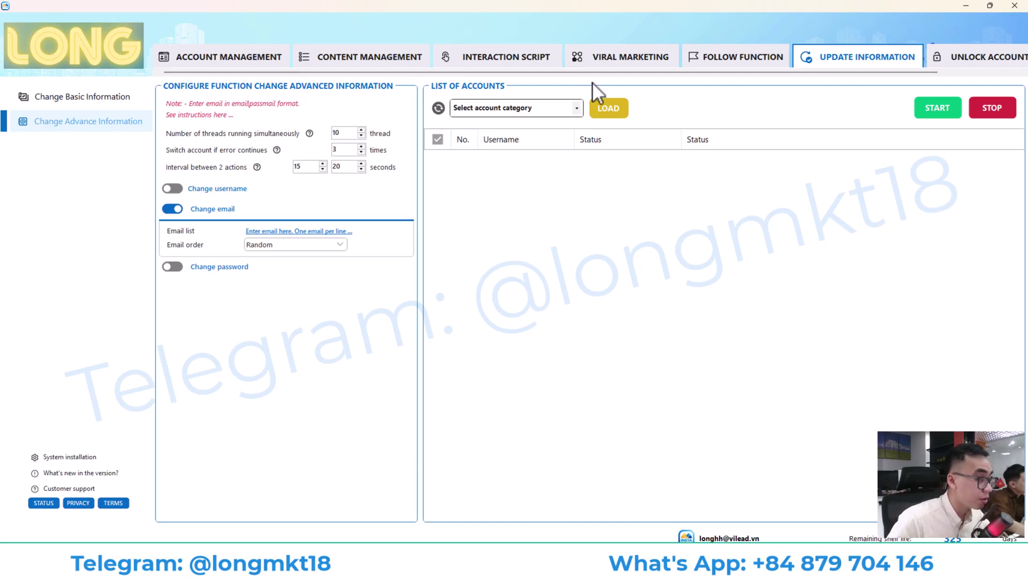
Step: Browse the Comment By Keyword, Send Message, Join Communities and Seeding Tweet settings before returning to Interaction Script
{"action": "left_click", "coordinate": [647, 60]}
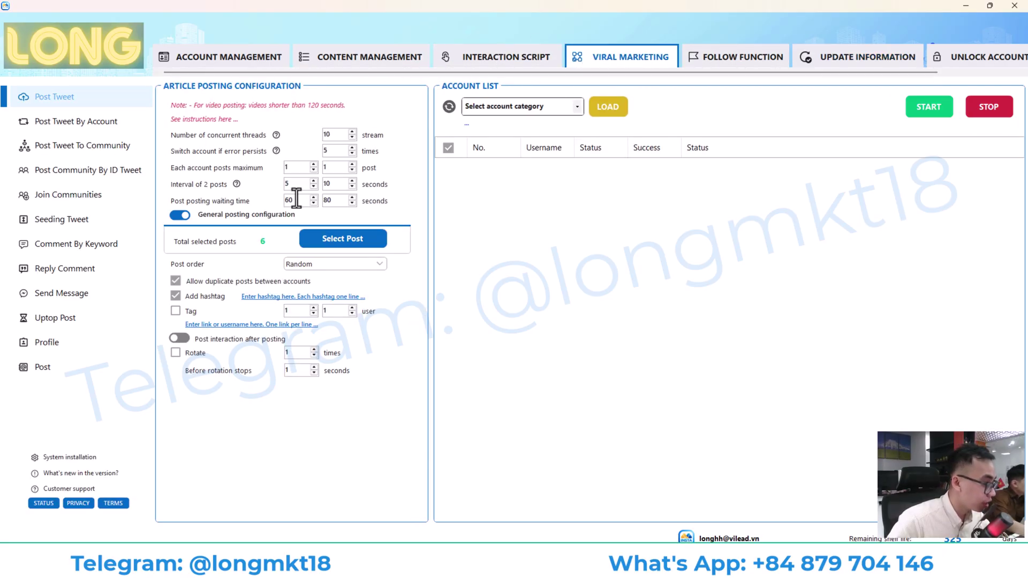
{"action": "left_click", "coordinate": [73, 242]}
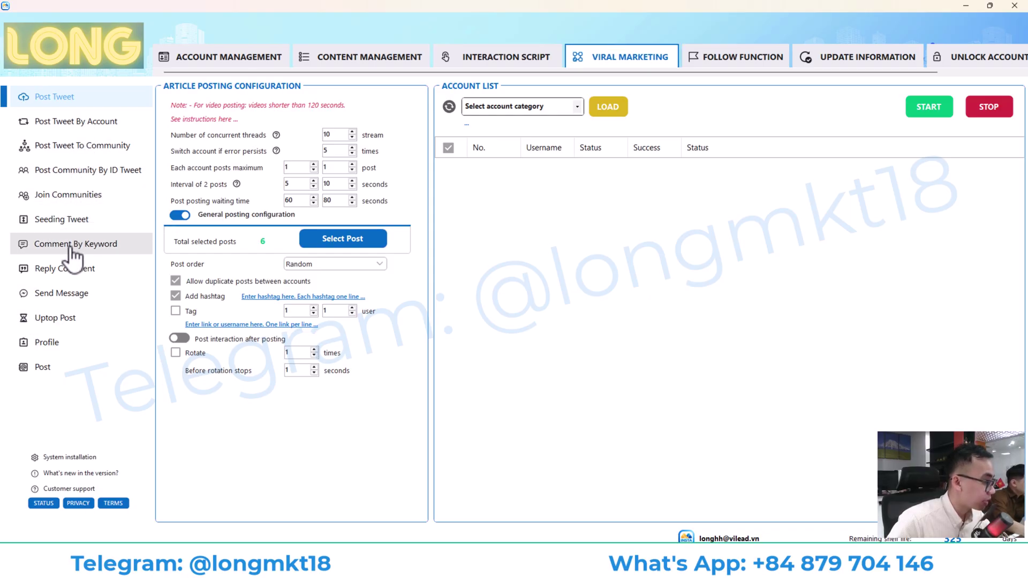
{"action": "left_click", "coordinate": [137, 303]}
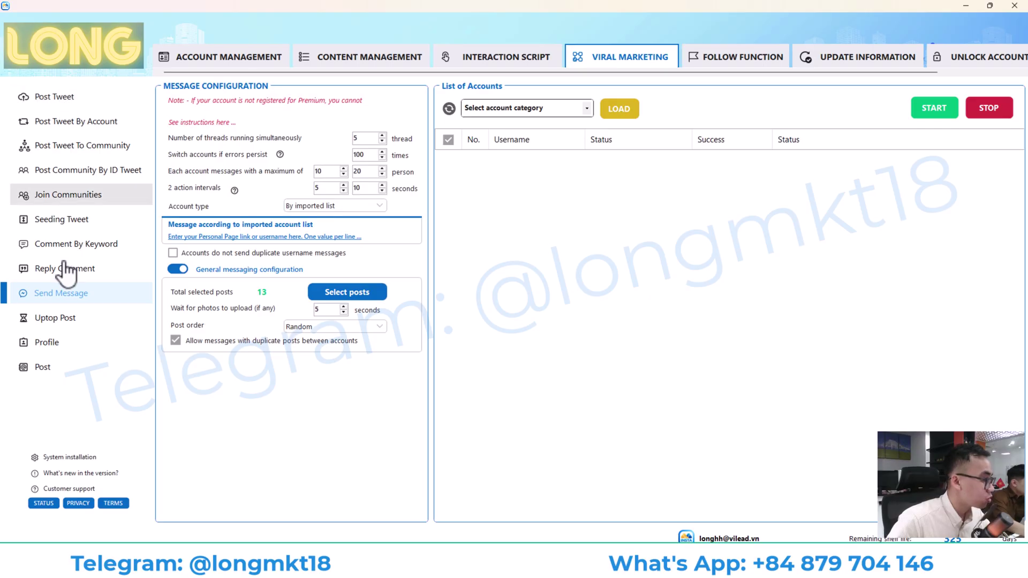
{"action": "left_click", "coordinate": [114, 196]}
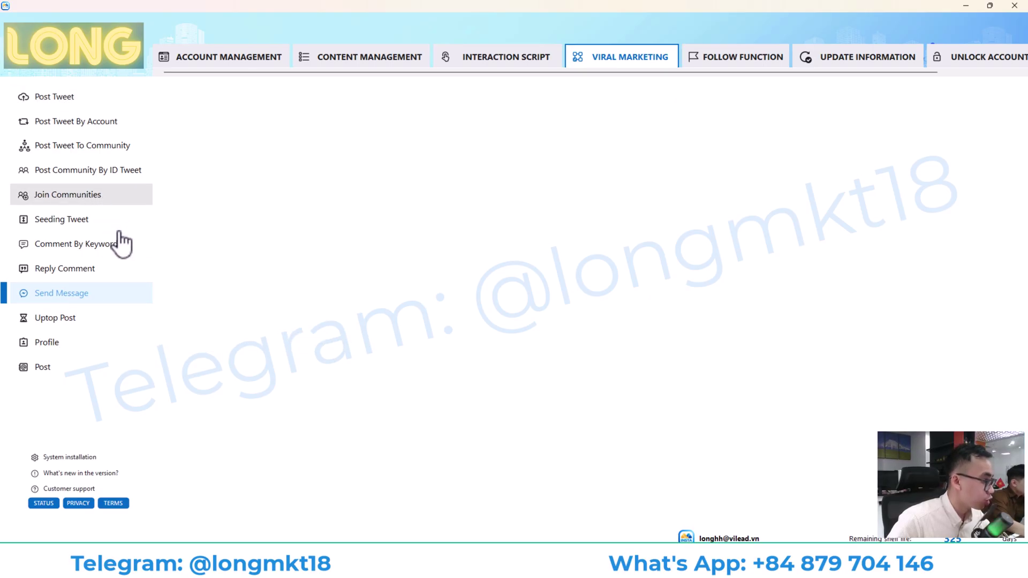
{"action": "left_click", "coordinate": [147, 224]}
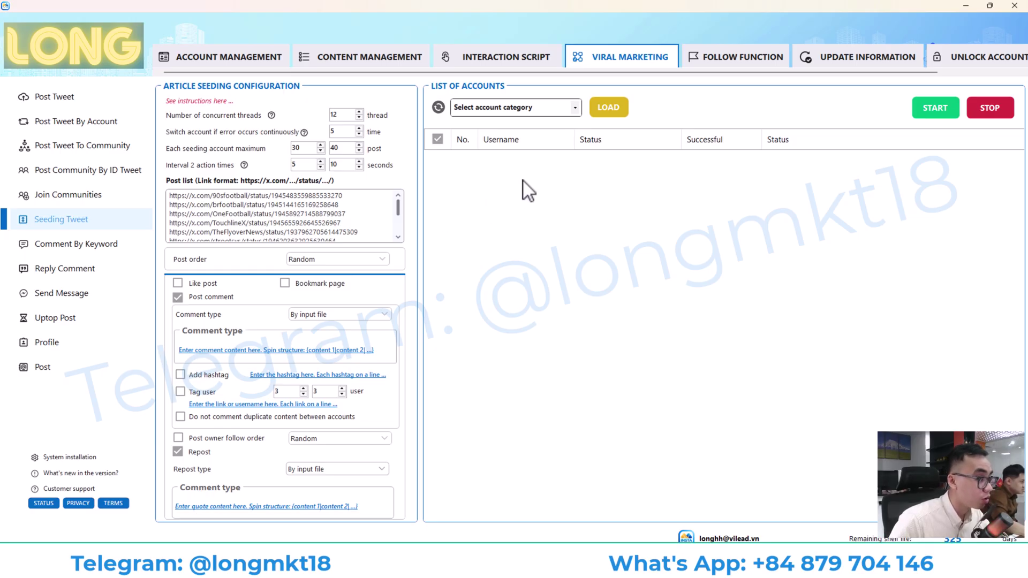
{"action": "left_click", "coordinate": [504, 64]}
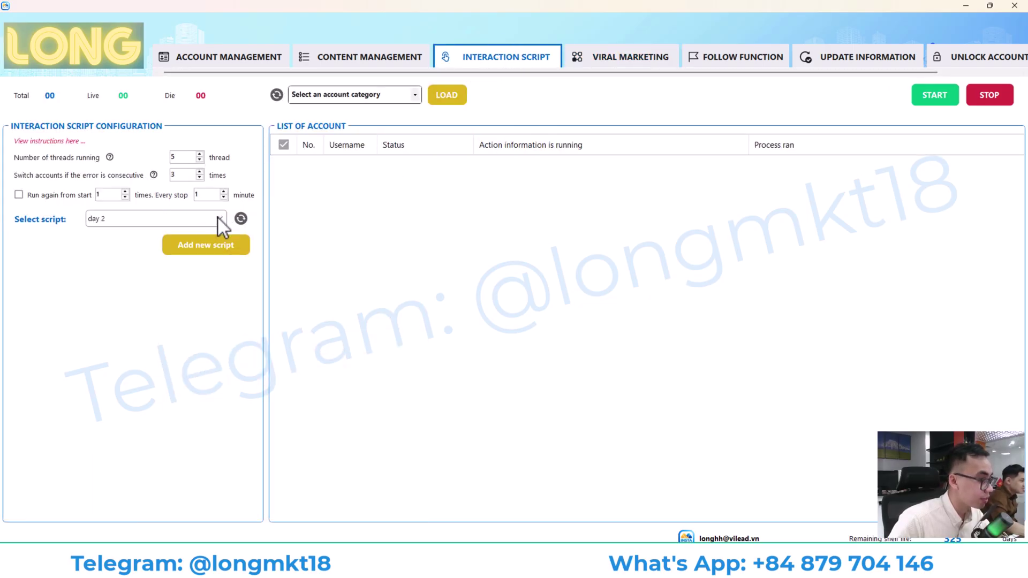
Step: Run the day 2 script with 10 threads on the loaded 'account' category
{"action": "double_click", "coordinate": [172, 157]}
{"action": "type", "text": "10"}
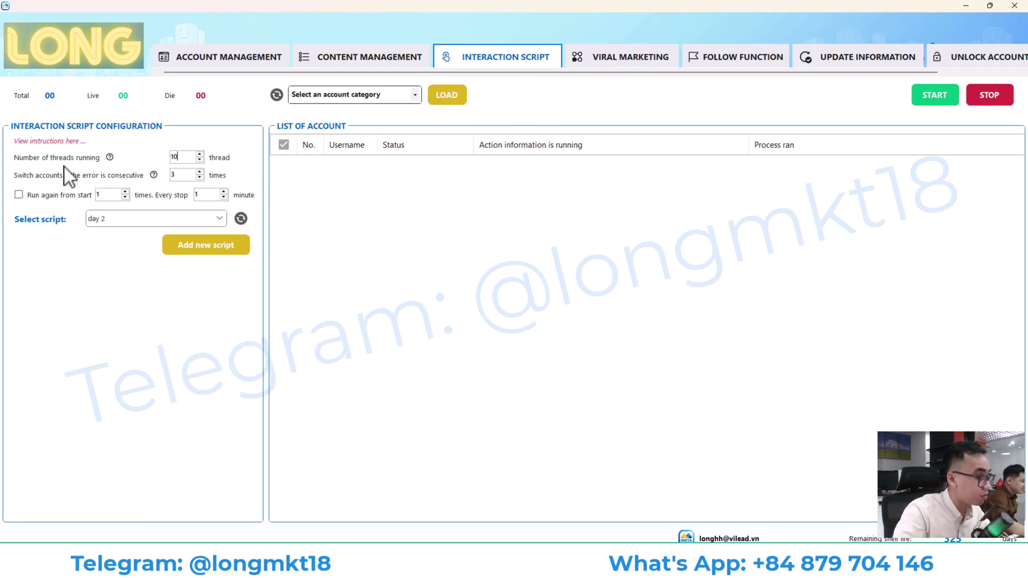
{"action": "left_click", "coordinate": [417, 97]}
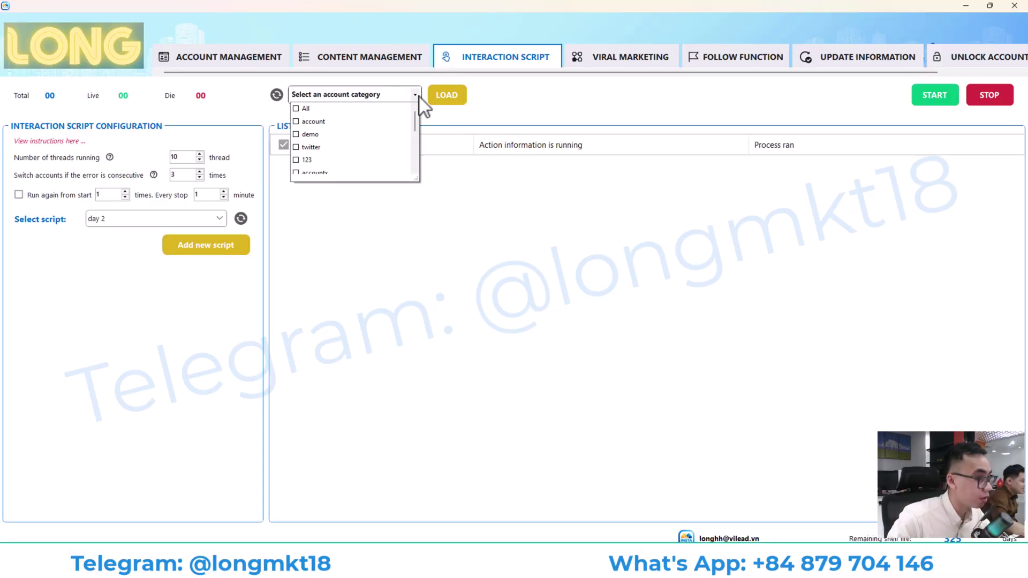
{"action": "left_click", "coordinate": [390, 121]}
{"action": "left_click", "coordinate": [463, 102]}
{"action": "left_click", "coordinate": [935, 97]}
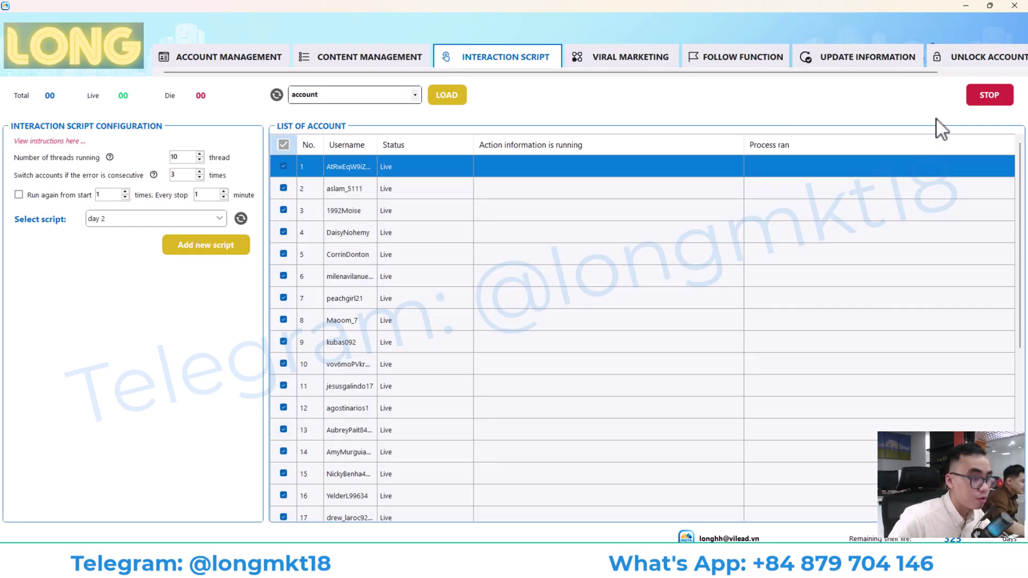